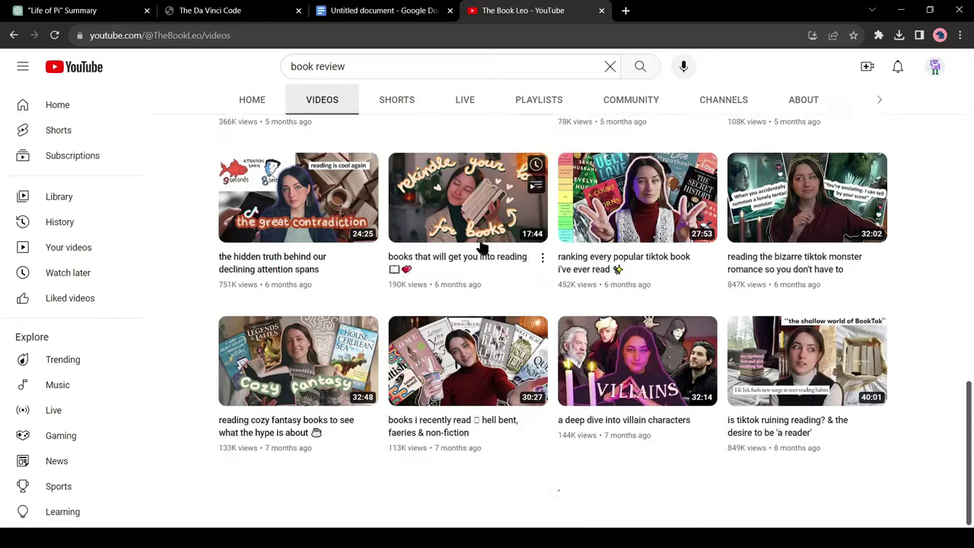
Ask ChatGPT whether it knows the book Life of Pi
scroll(499, 297, "down", 3)
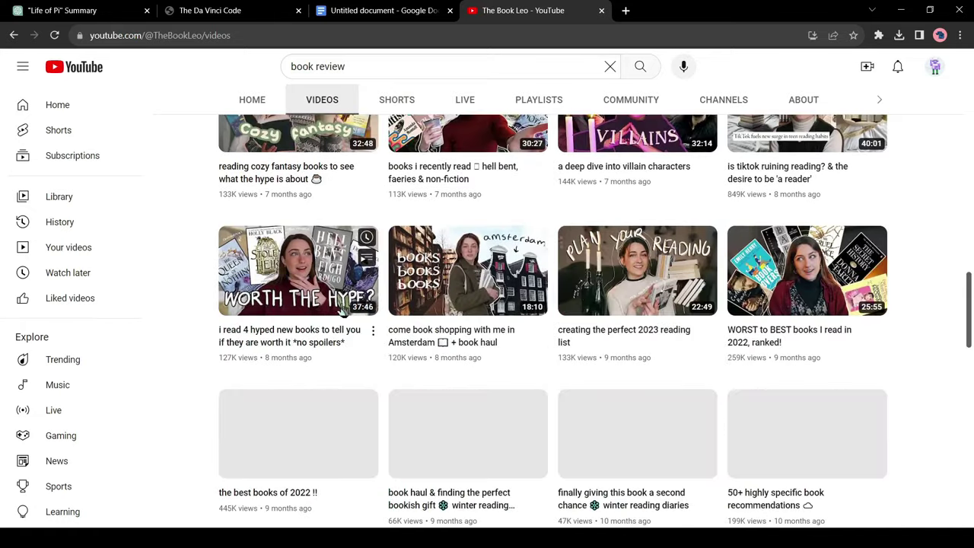
scroll(382, 307, "down", 3)
scroll(383, 306, "down", 4)
scroll(380, 308, "down", 2)
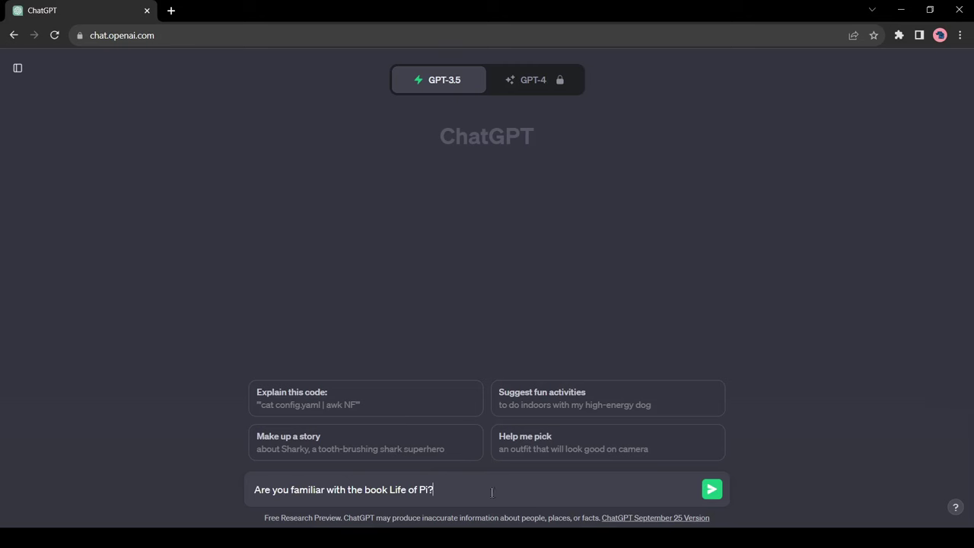
key("Return")
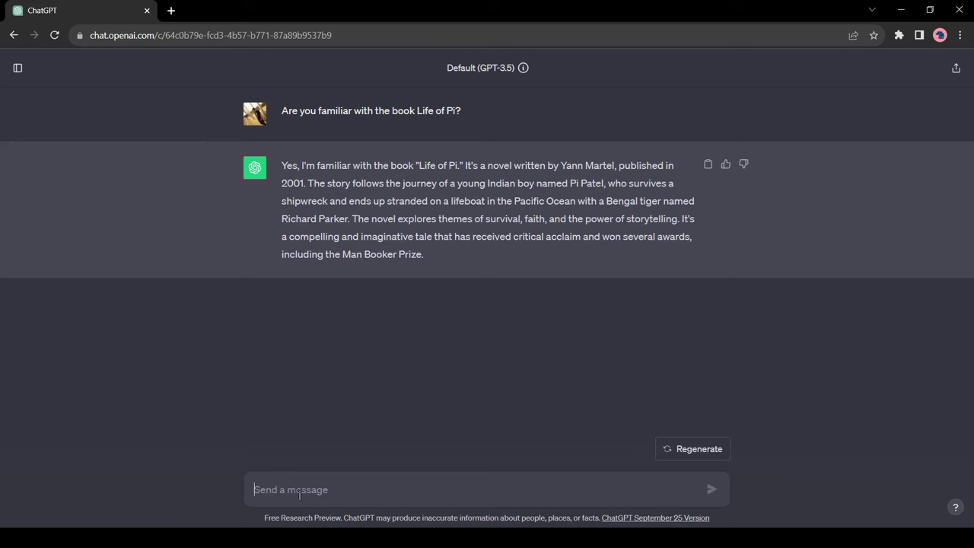
Request a roughly 500-word summary of Life of Pi
type("W")
key("BackSpace")
type("Can")
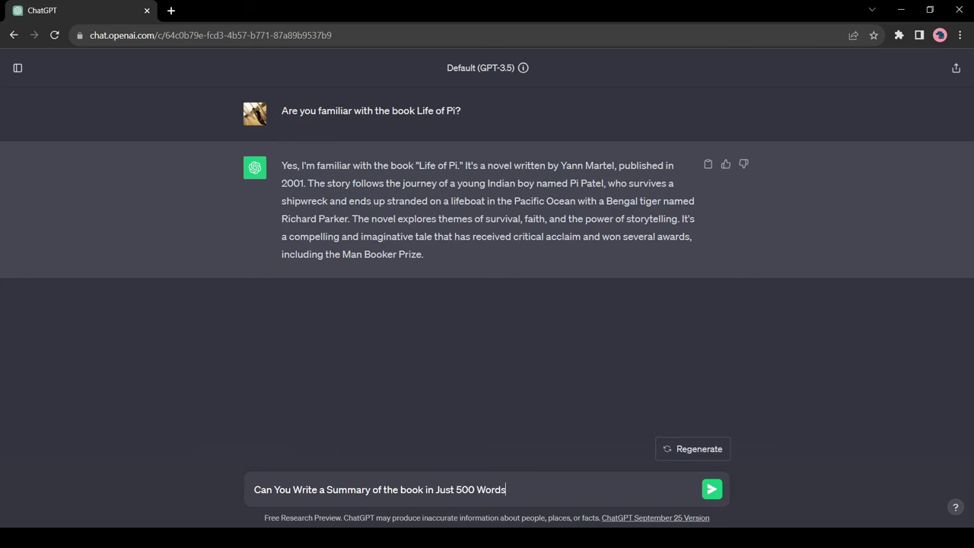
left_click(716, 486)
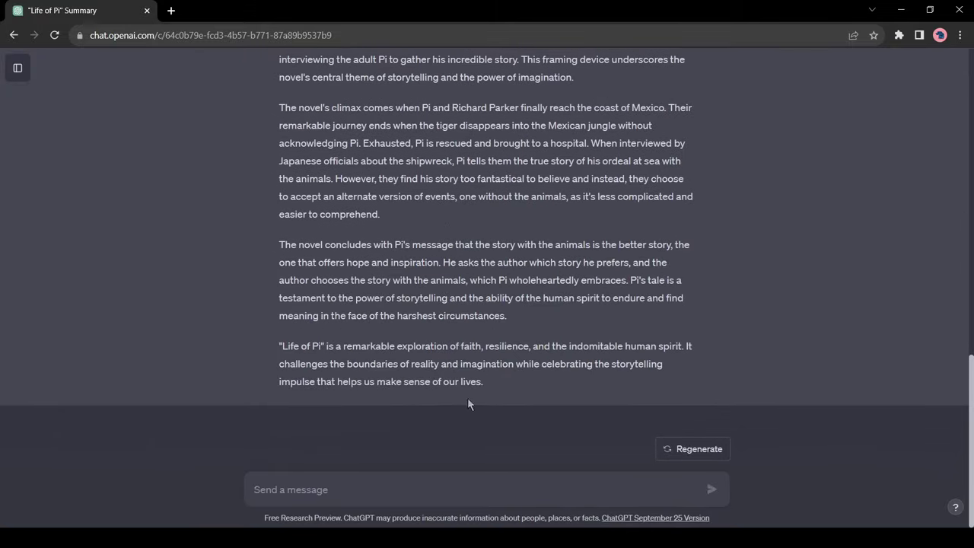
Read back through the generated Life of Pi summary
scroll(457, 381, "up", 5)
scroll(317, 222, "up", 2)
left_click_drag(280, 173, 404, 326)
left_click(404, 325)
scroll(439, 348, "down", 10)
Ask ChatGPT for a narrated YouTube video script with visual suggestions from the summary
left_click(281, 486)
type("I want to make a video on YouTube with this summary. Please write a Video script with Visual suggestions. Note that I will make this video with voiceover narration and images.")
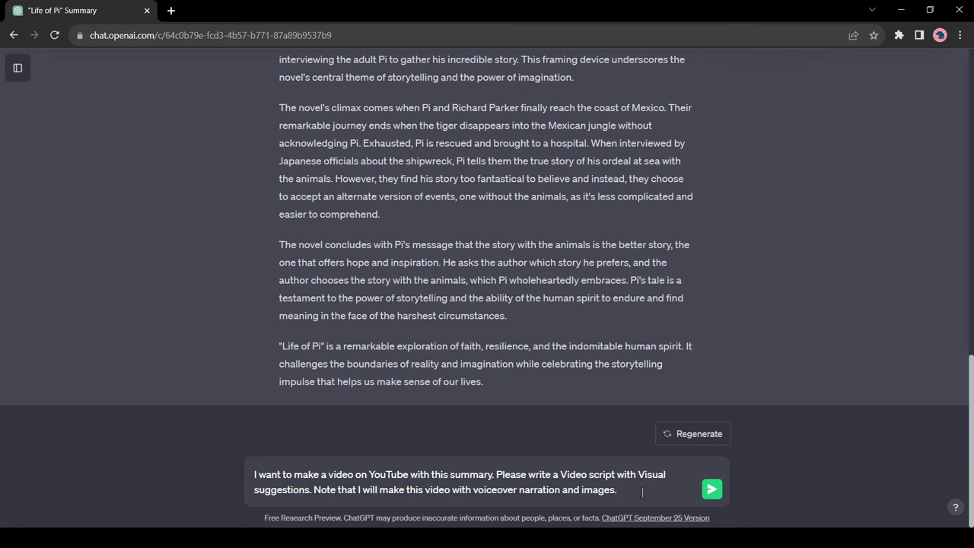
key("Return")
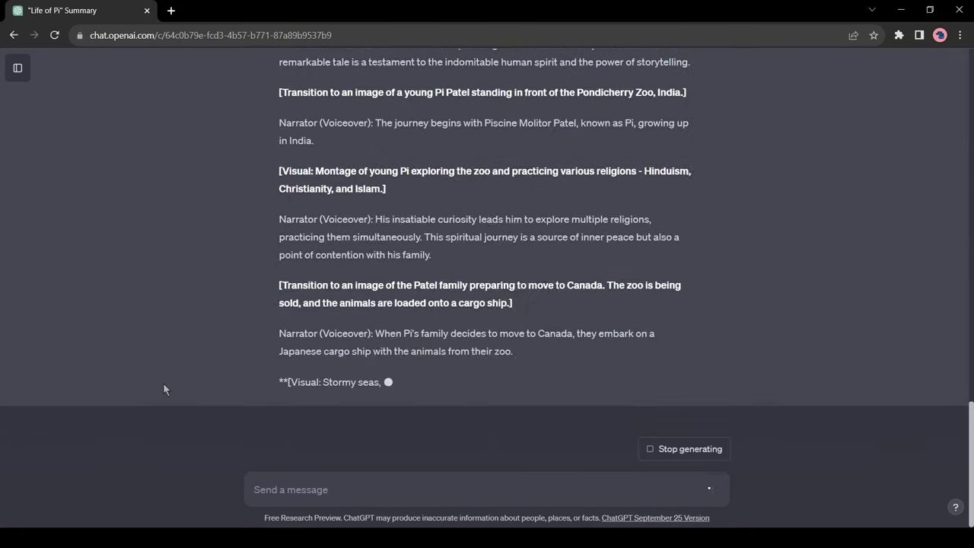
Scroll through the generated Life of Pi video script and its visual cues
scroll(452, 295, "up", 4)
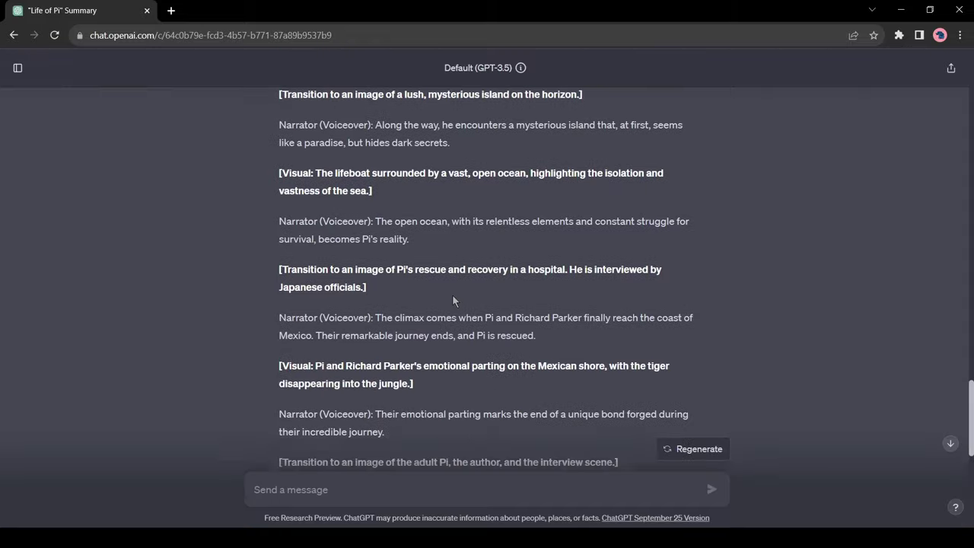
scroll(452, 301, "up", 10)
scroll(398, 286, "up", 1)
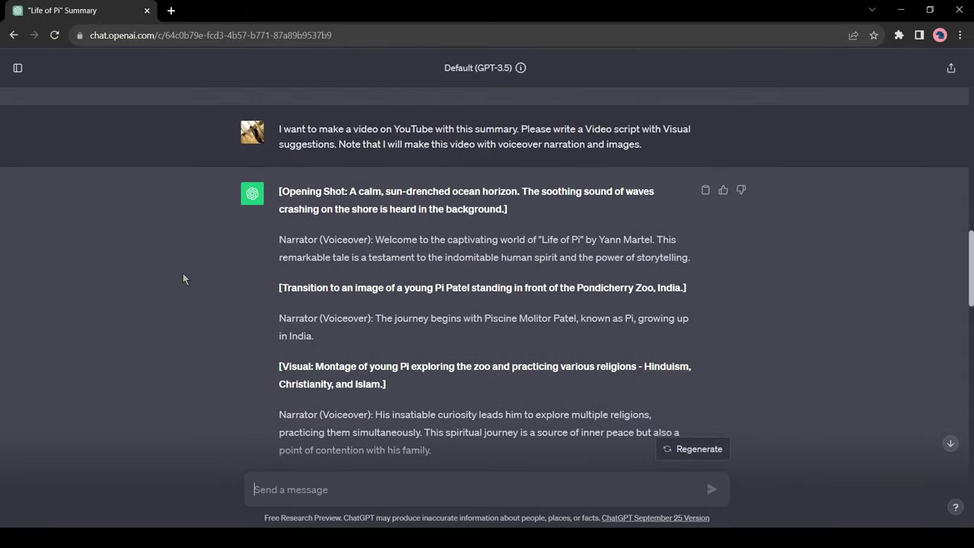
scroll(601, 358, "down", 2)
scroll(601, 358, "down", 2)
scroll(601, 358, "down", 3)
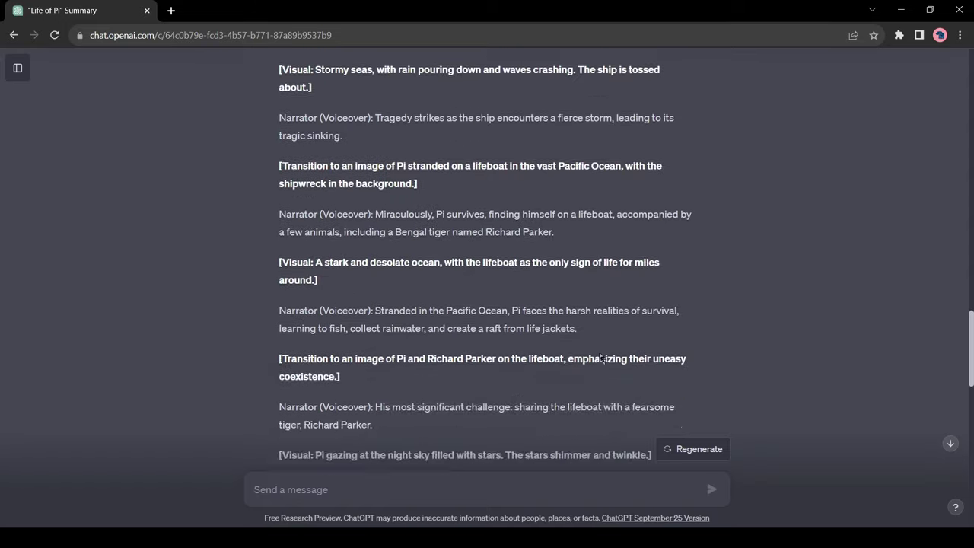
scroll(601, 358, "up", 7)
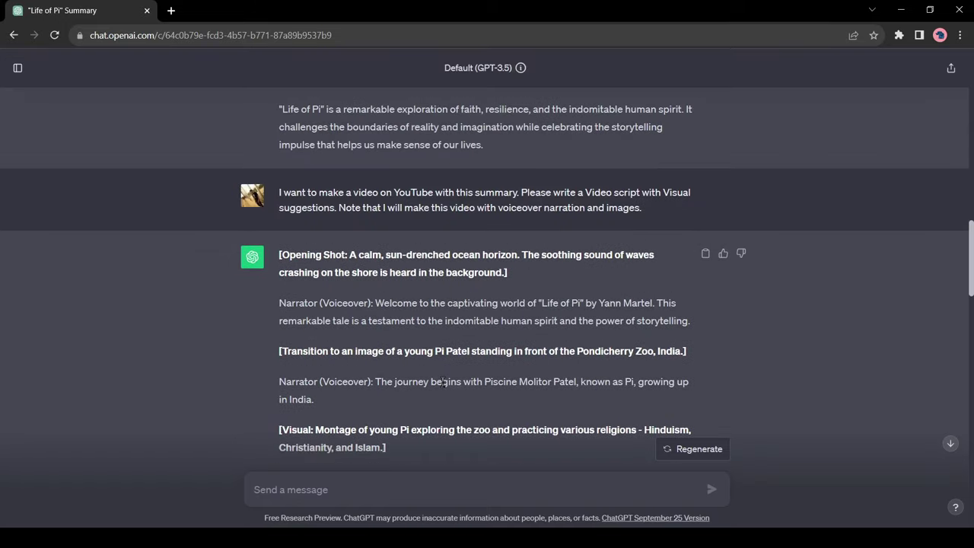
scroll(711, 364, "down", 1)
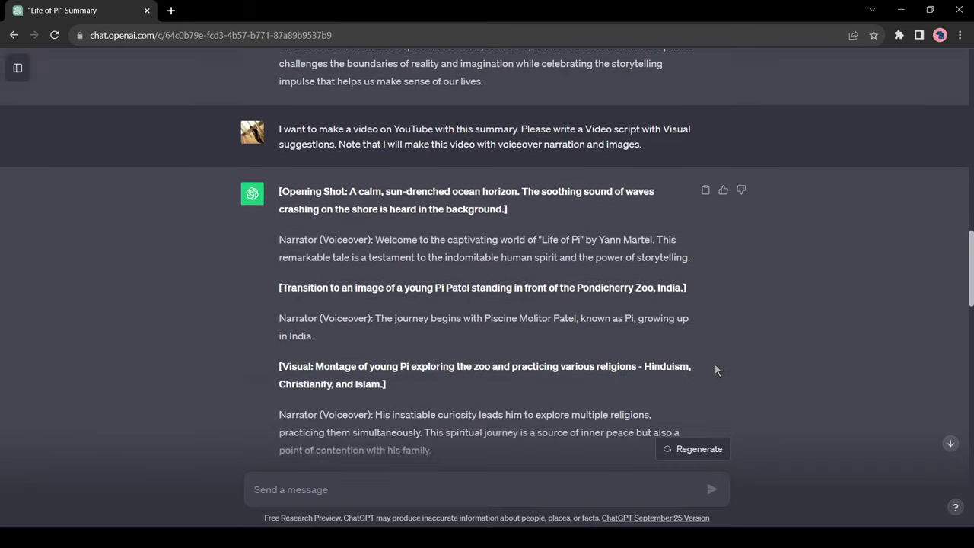
scroll(715, 364, "down", 5)
scroll(715, 364, "down", 6)
scroll(715, 364, "down", 5)
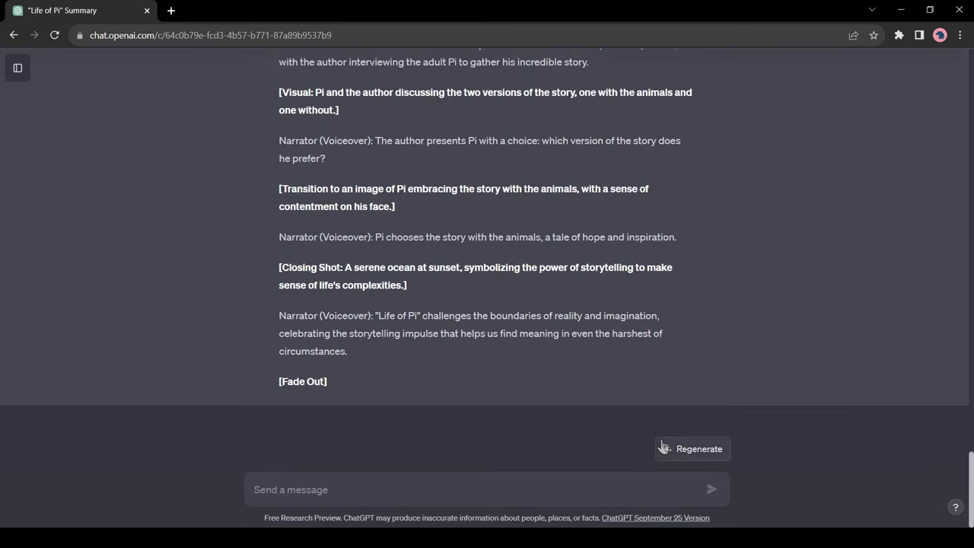
scroll(714, 370, "up", 3)
scroll(647, 364, "up", 10)
scroll(576, 356, "up", 2)
scroll(427, 458, "down", 1)
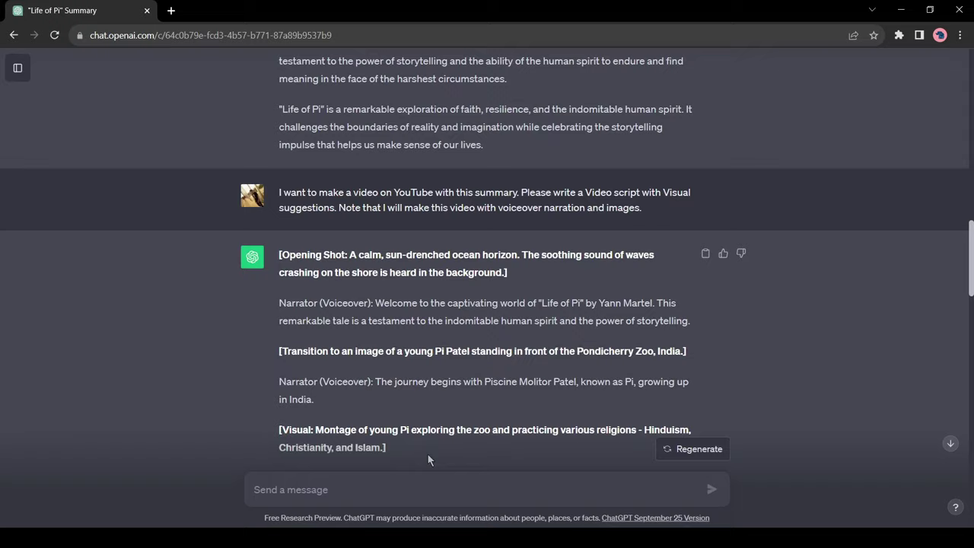
scroll(613, 297, "down", 5)
scroll(613, 296, "down", 5)
scroll(374, 341, "down", 4)
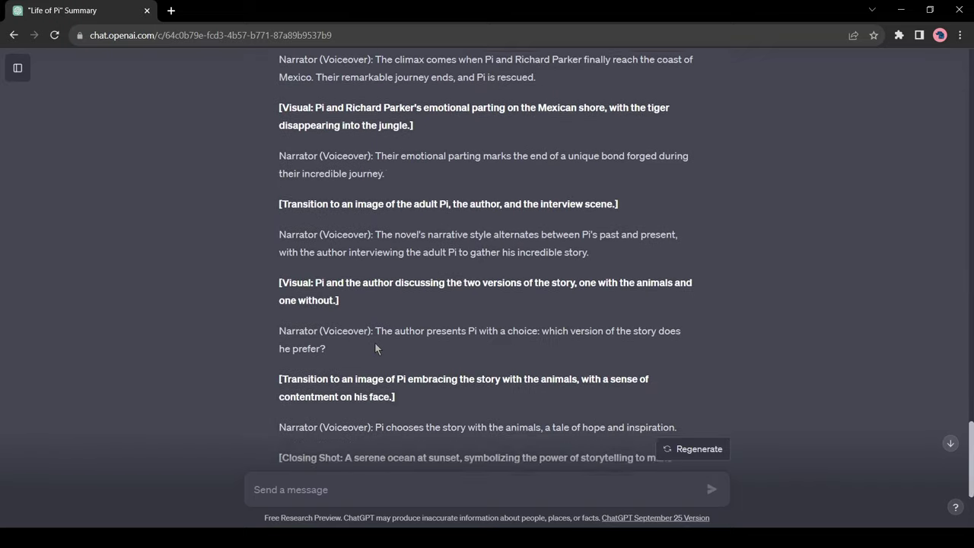
scroll(373, 341, "down", 1)
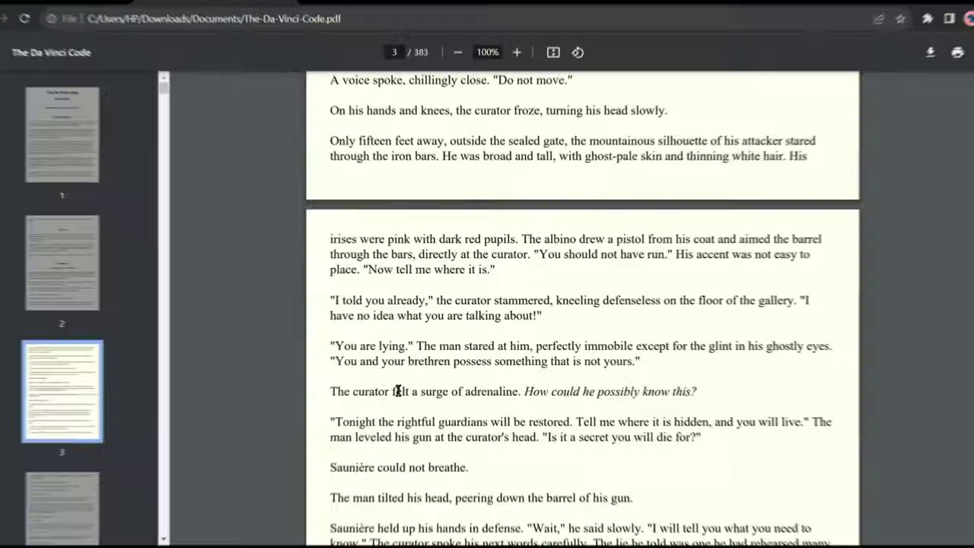
Scroll through The Da Vinci Code PDF in Chrome's viewer
scroll(662, 319, "down", 3)
scroll(711, 365, "down", 5)
scroll(710, 365, "down", 3)
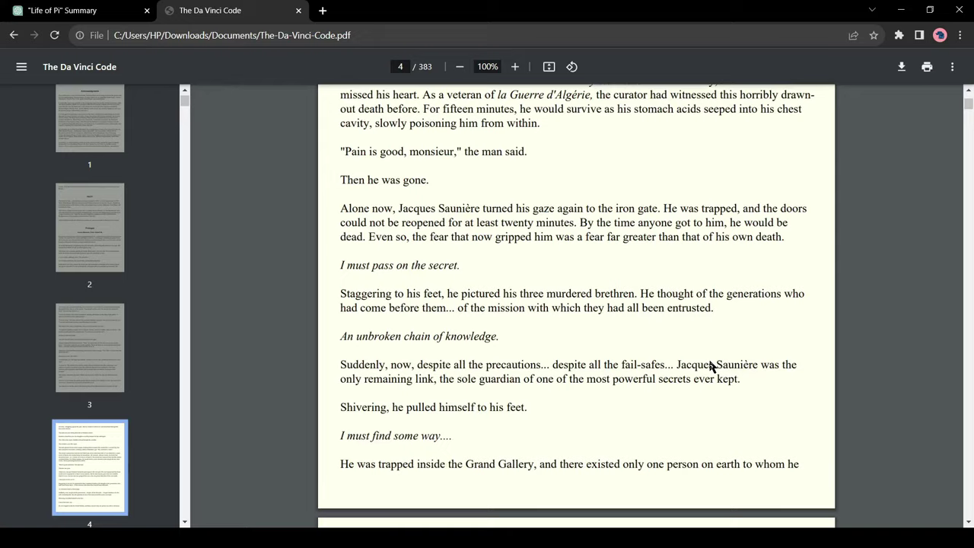
scroll(712, 369, "down", 3)
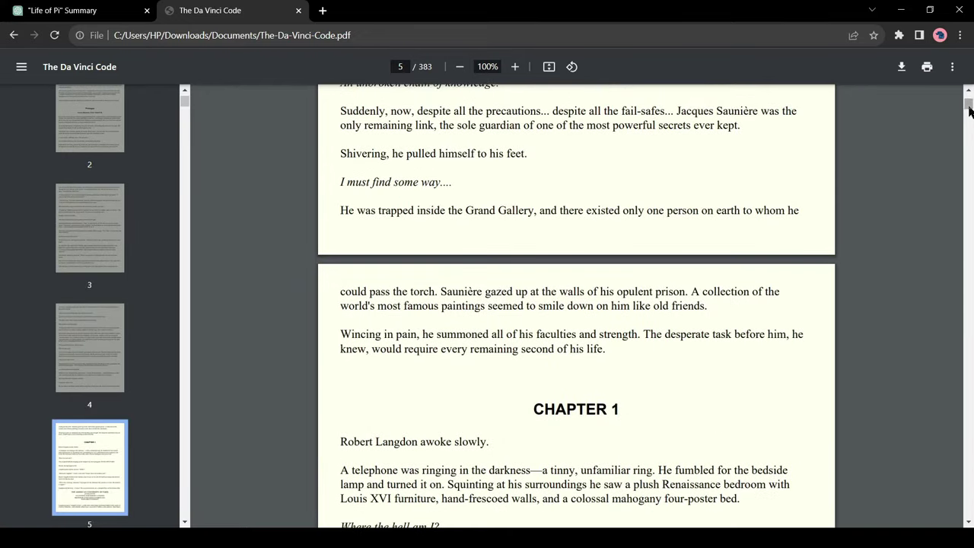
left_click_drag(968, 107, 969, 88)
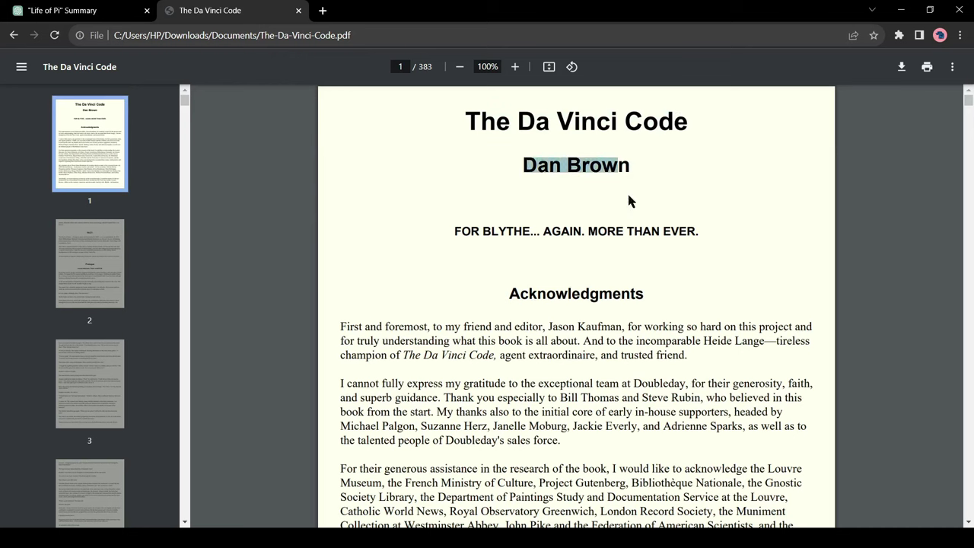
scroll(641, 424, "down", 2)
scroll(554, 396, "down", 4)
scroll(555, 395, "up", 3)
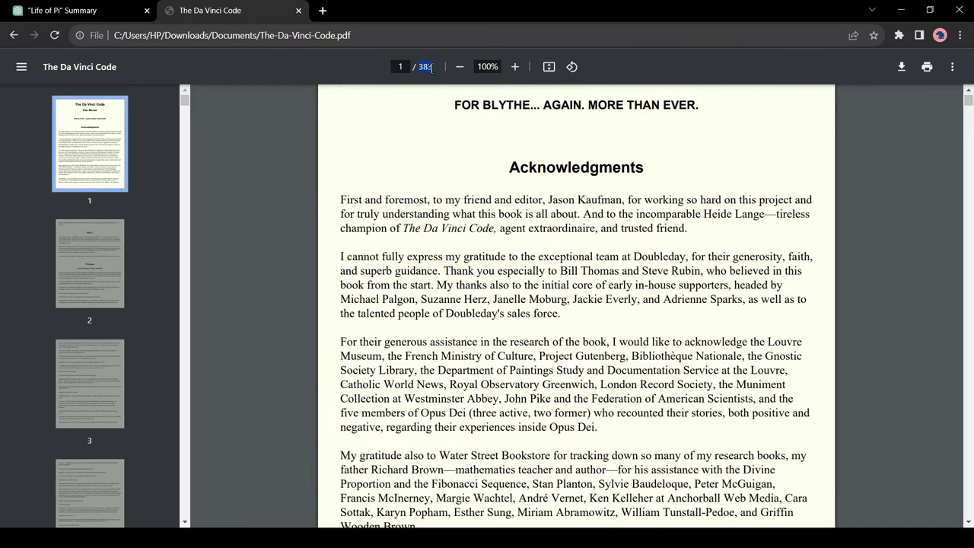
Copy the whole Da Vinci Code text into ChatGPT and send it, getting a too-long error
key("ctrl+a")
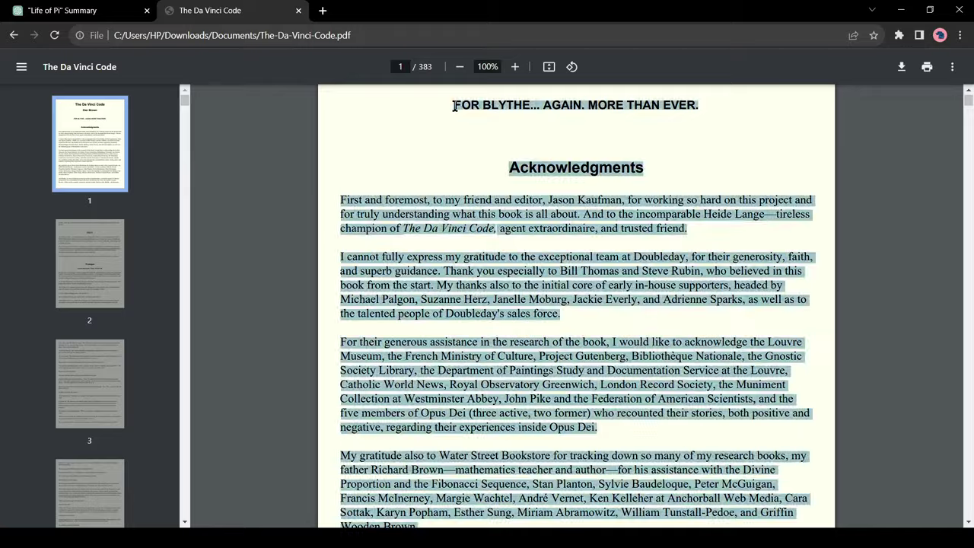
key("ctrl+c")
left_click(72, 10)
key("ctrl+v")
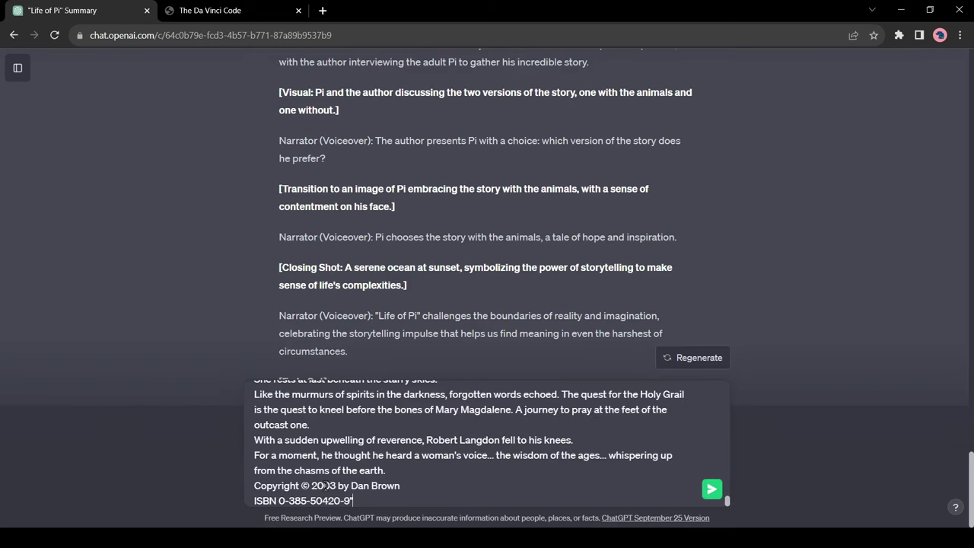
key("Return")
left_click_drag(471, 371, 675, 371)
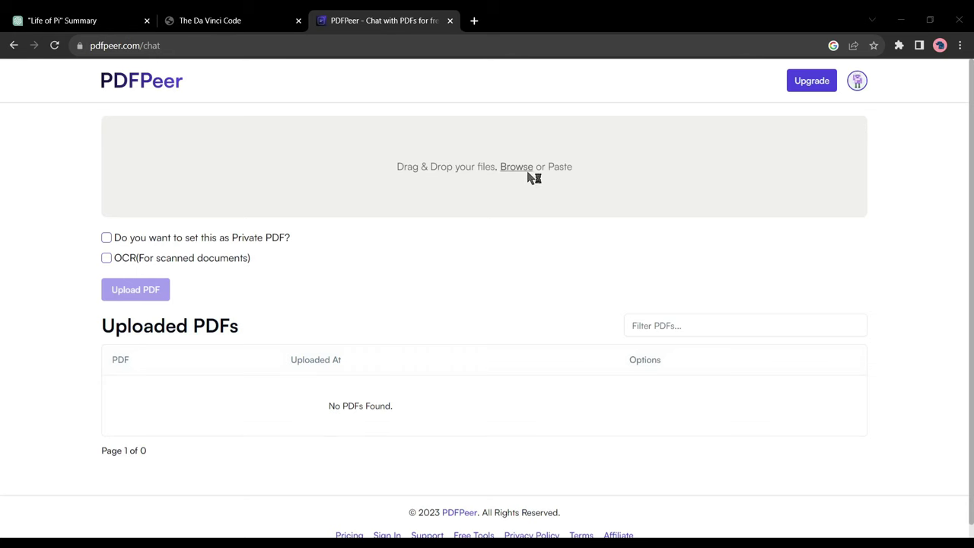
Select The-Da-Vinci-Code.pdf and upload it to PDFPeer
double_click(367, 183)
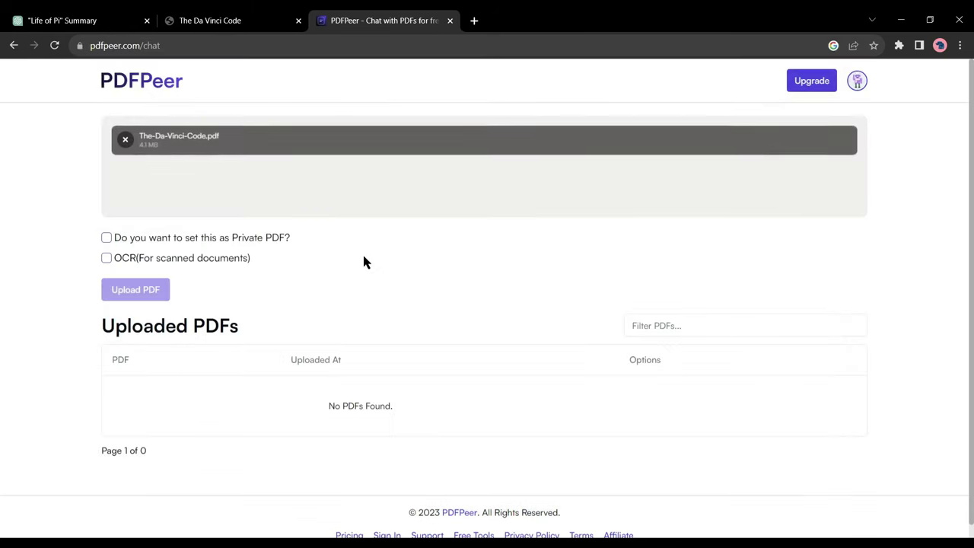
mouse_move(181, 257)
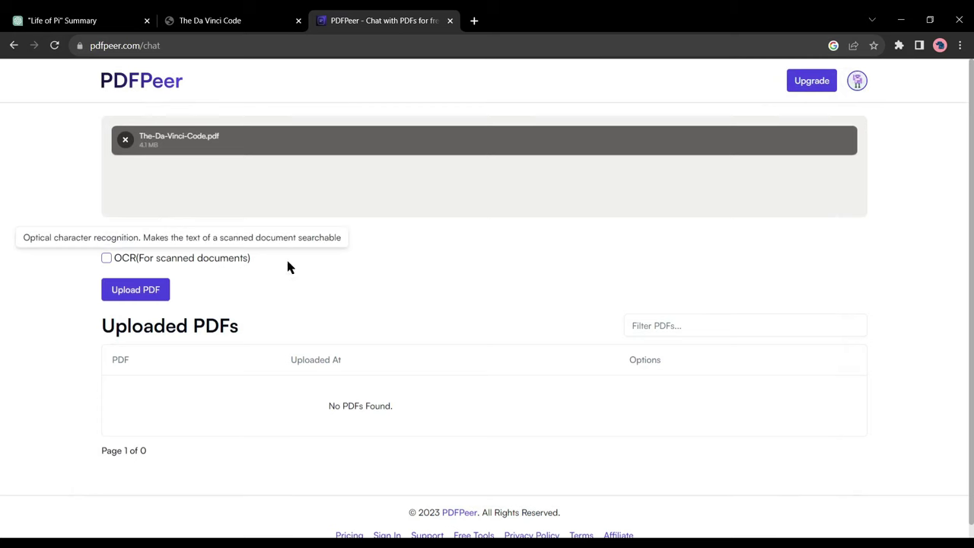
left_click(139, 290)
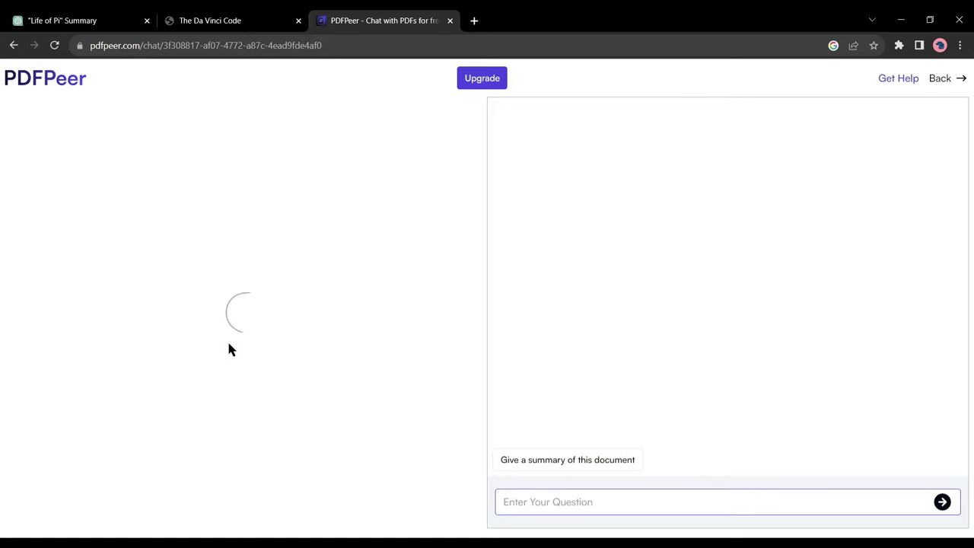
Scroll the Da Vinci Code PDF and send the 'Give a summary of this document' request
scroll(242, 297, "down", 1)
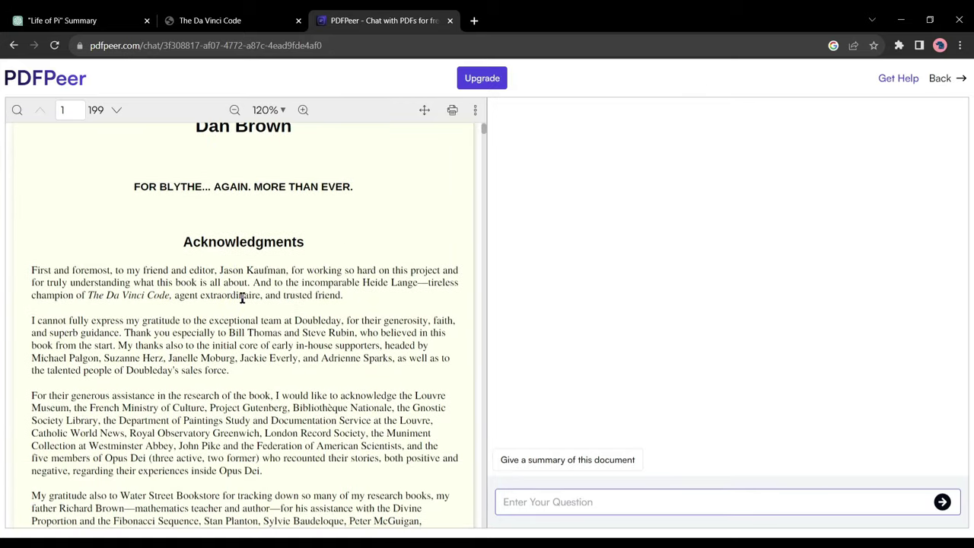
scroll(251, 303, "down", 5)
scroll(263, 309, "down", 5)
scroll(391, 284, "down", 5)
scroll(321, 311, "down", 5)
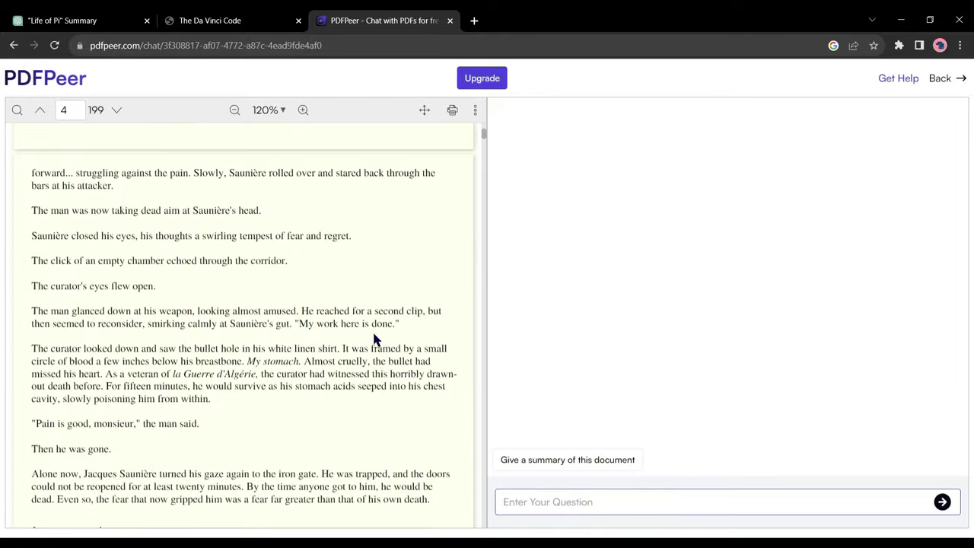
scroll(376, 336, "down", 5)
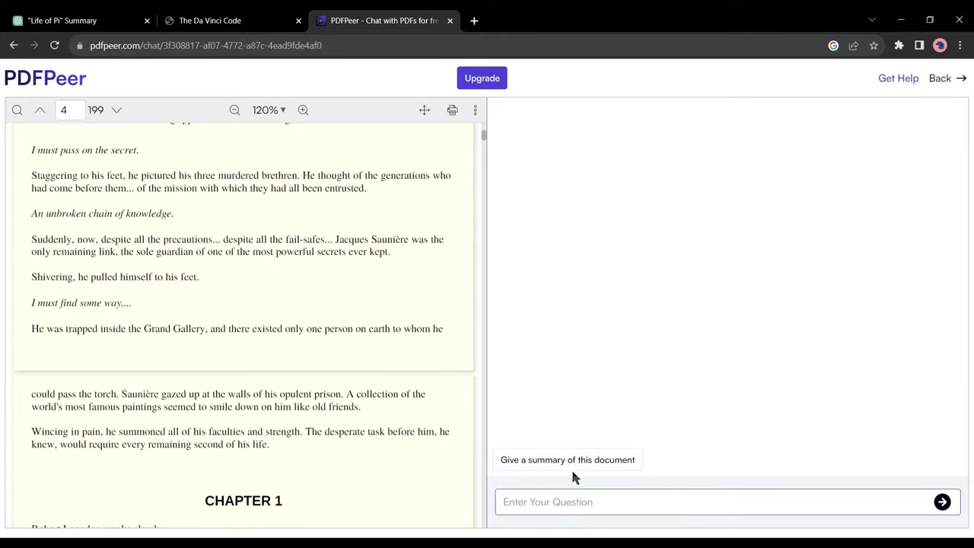
left_click(530, 455)
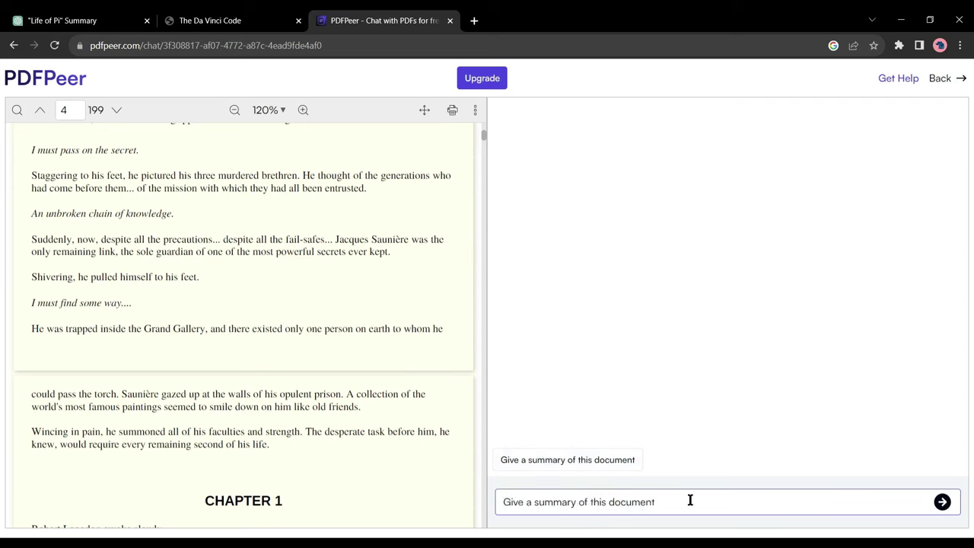
left_click(943, 505)
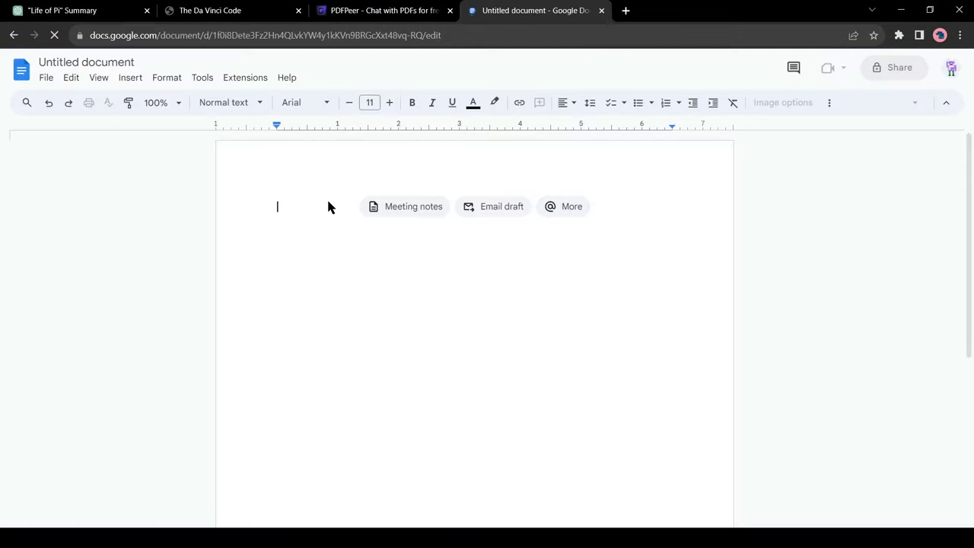
Paste the Life of Pi video script into the untitled Google Doc
key("ctrl+v")
scroll(409, 377, "up", 15)
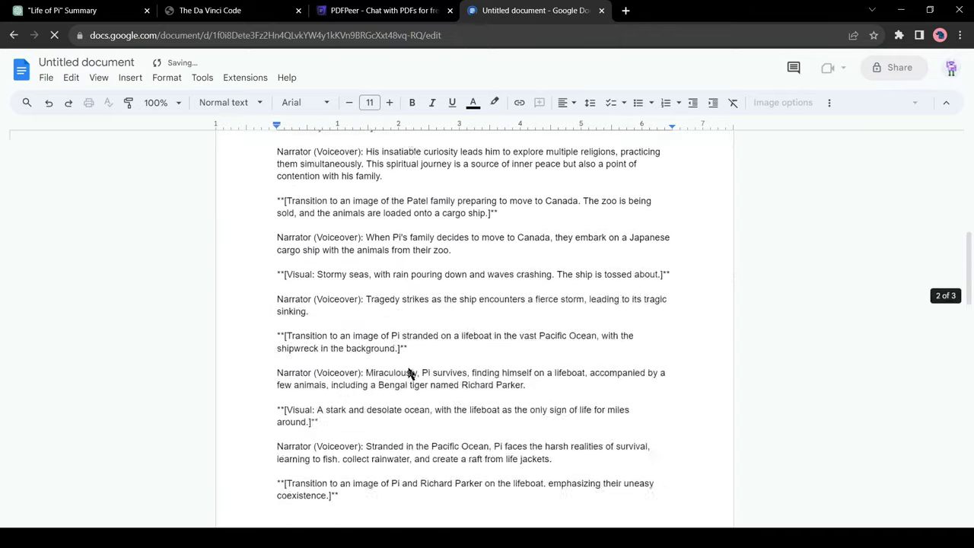
scroll(409, 373, "up", 3)
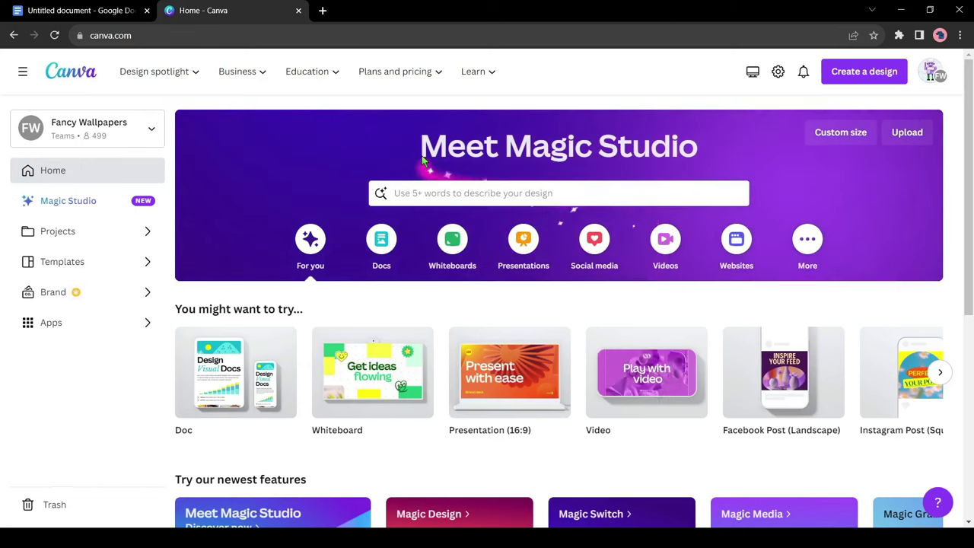
Scroll Canva's home page and page through the newest-features carousel
scroll(423, 159, "down", 3)
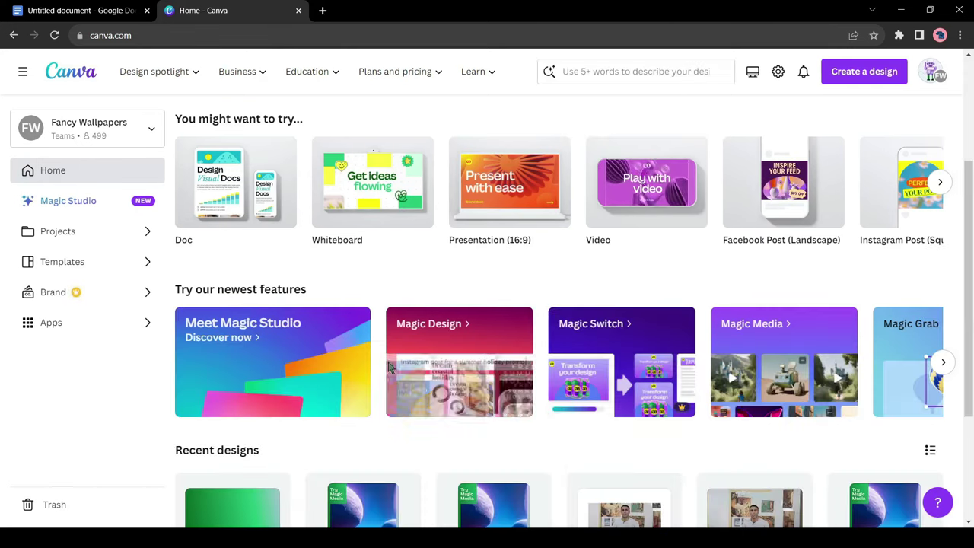
left_click(942, 363)
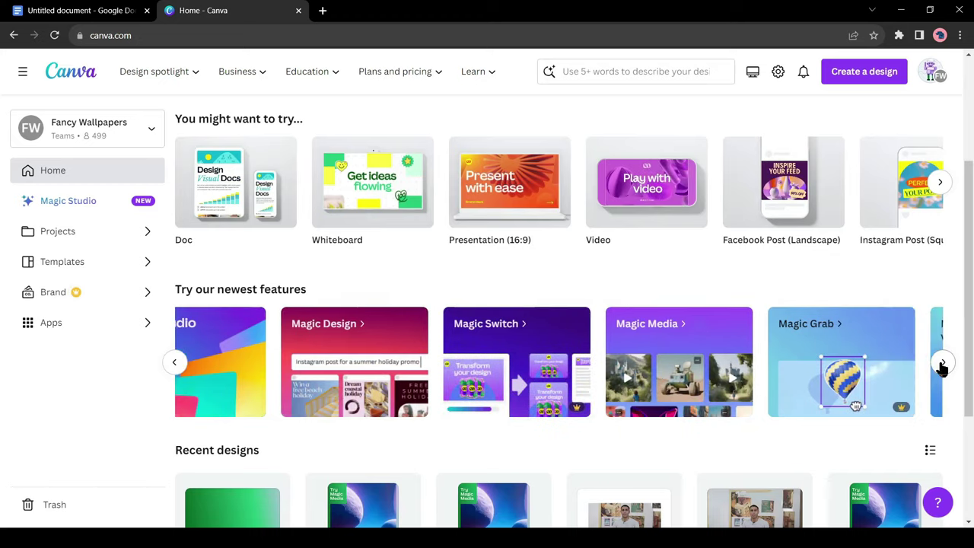
left_click(942, 365)
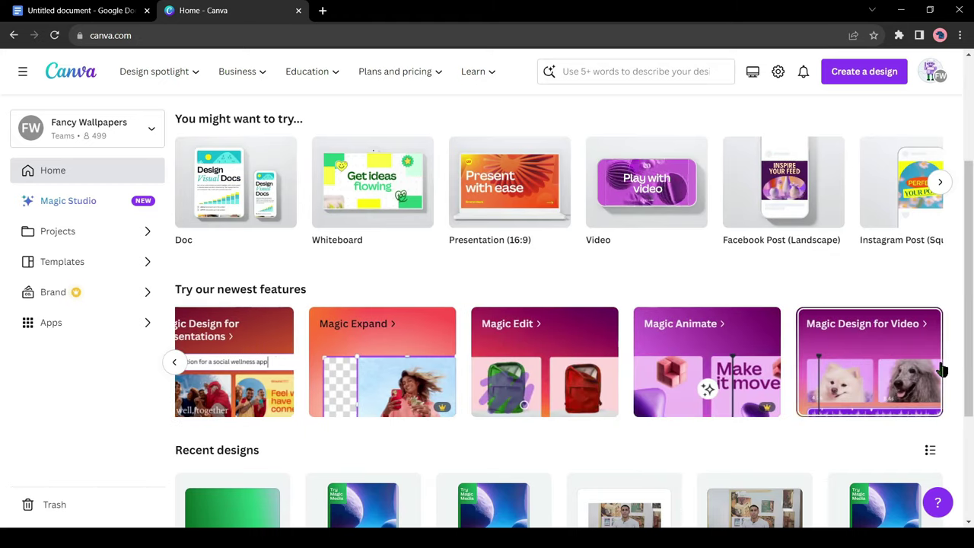
left_click(175, 365)
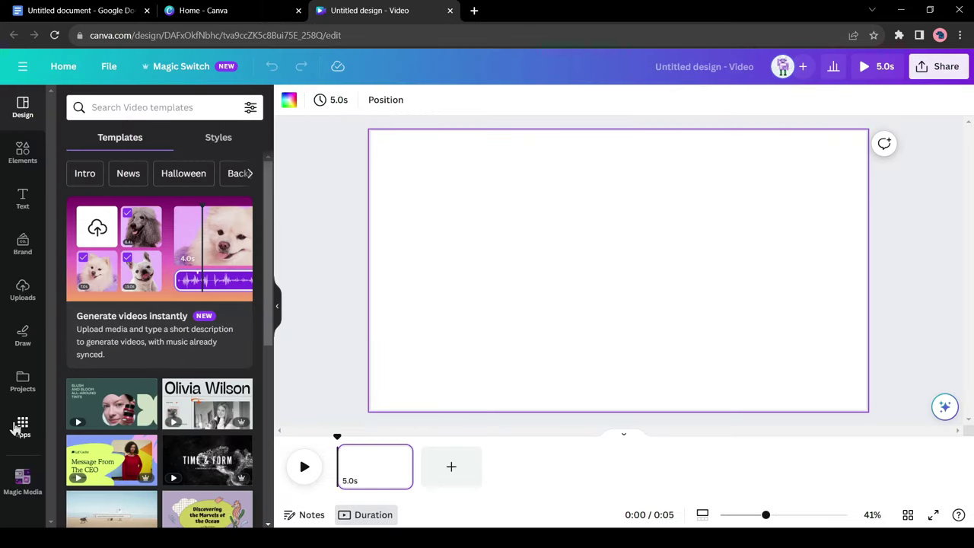
Browse the featured and trending apps in Canva's Apps panel
left_click(23, 427)
scroll(193, 265, "down", 2)
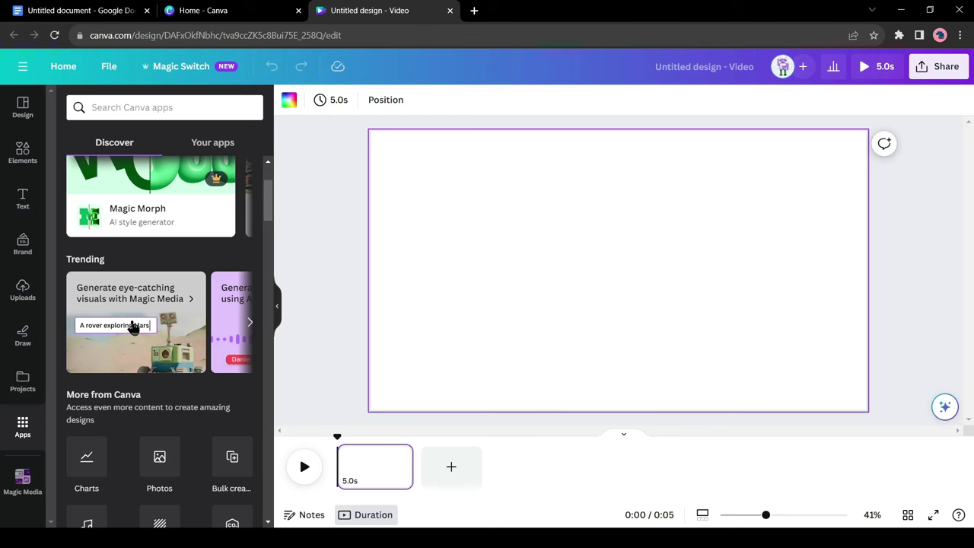
scroll(133, 326, "down", 4)
scroll(136, 325, "down", 4)
scroll(138, 325, "down", 3)
scroll(143, 325, "down", 5)
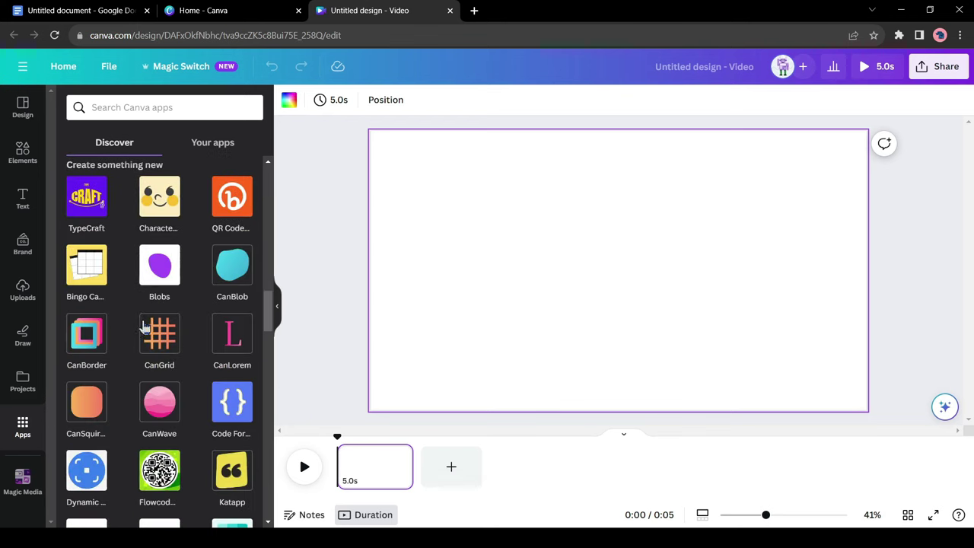
scroll(144, 325, "up", 5)
scroll(150, 303, "up", 10)
left_click(251, 278)
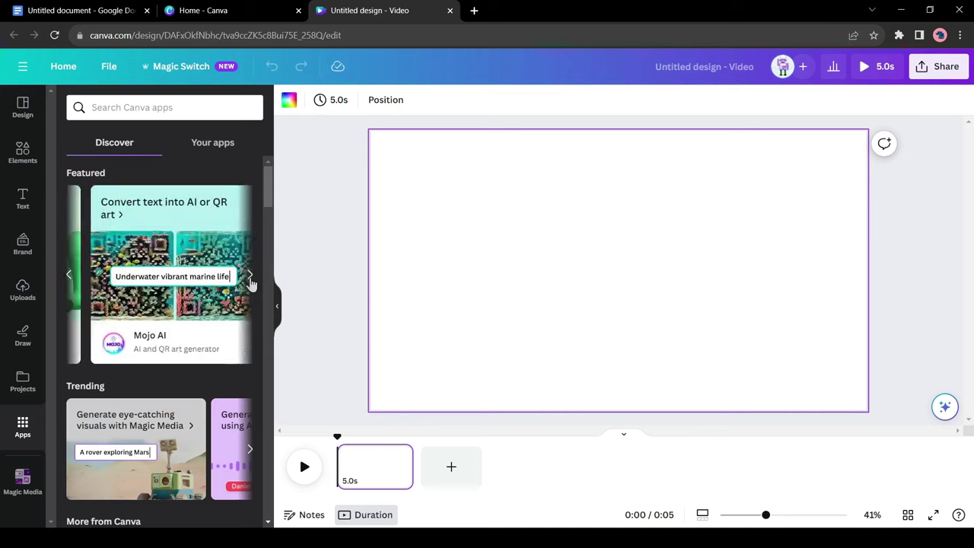
left_click(251, 277)
scroll(254, 285, "down", 2)
left_click(251, 322)
type("Ma")
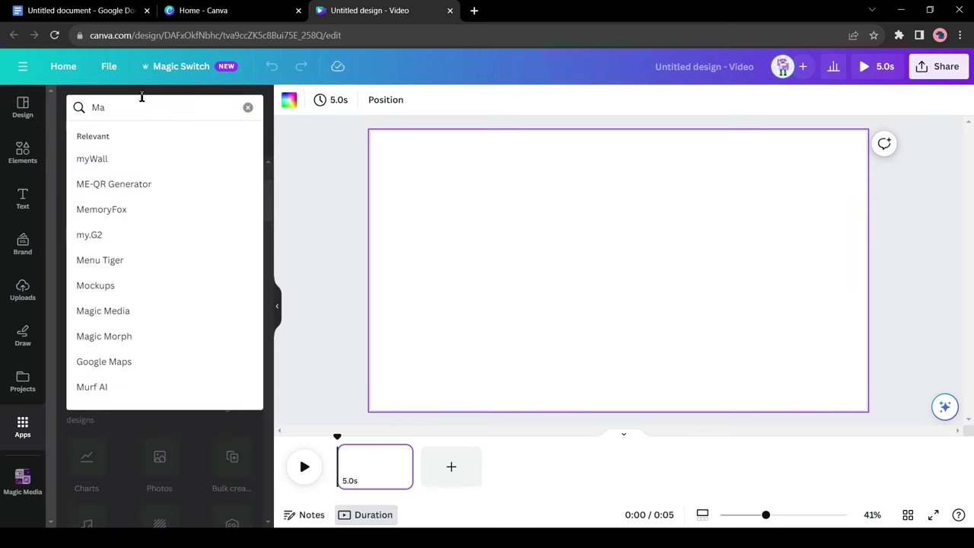
Search for Magic Media, open it, and switch it to the Videos tab
type("gic")
left_click(128, 166)
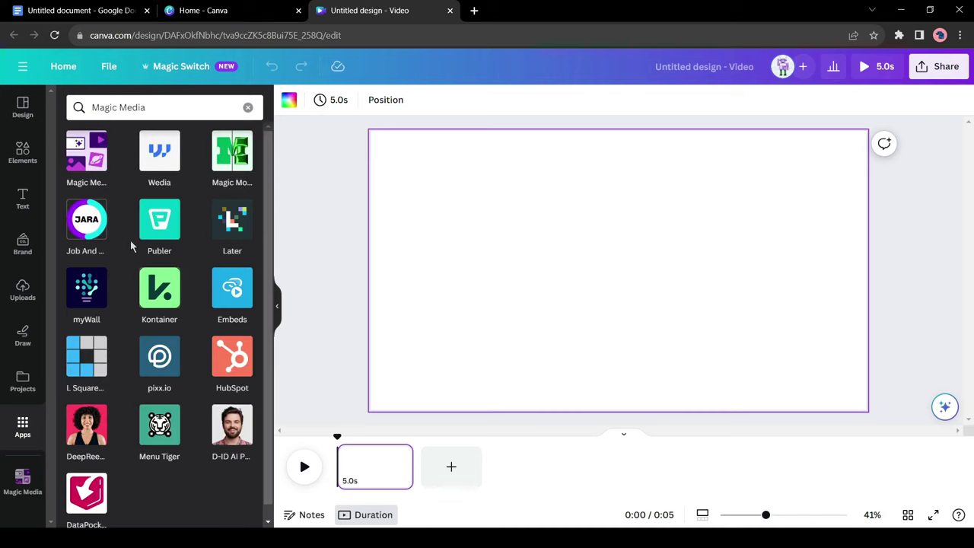
left_click(78, 169)
scroll(188, 135, "down", 2)
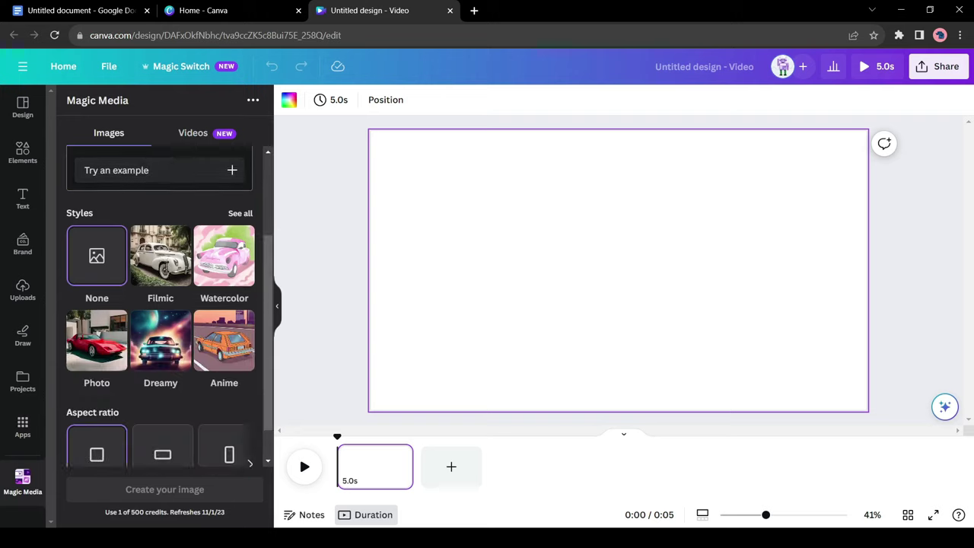
scroll(189, 135, "up", 2)
left_click(193, 134)
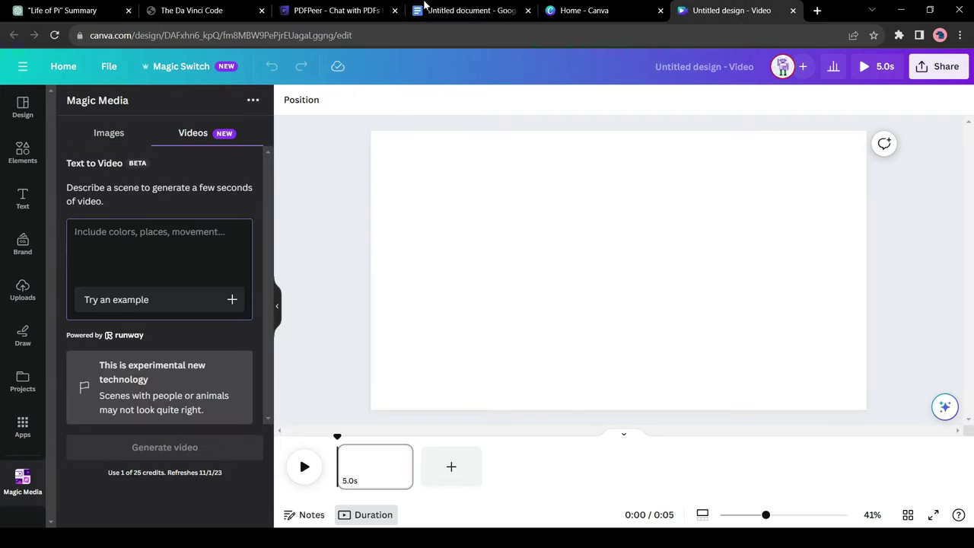
Copy the Opening Shot ocean-horizon description from the Life of Pi script in Docs
left_click(467, 9)
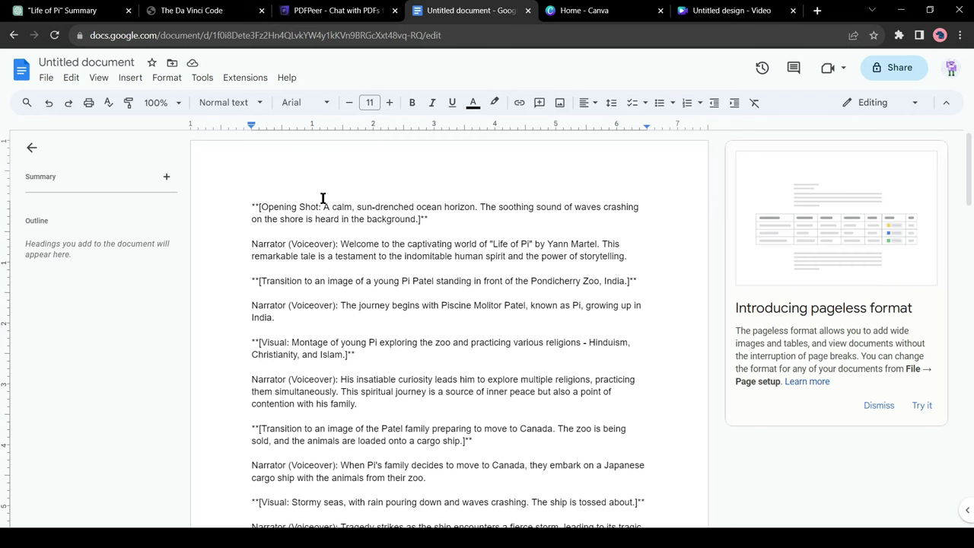
left_click_drag(323, 206, 472, 209)
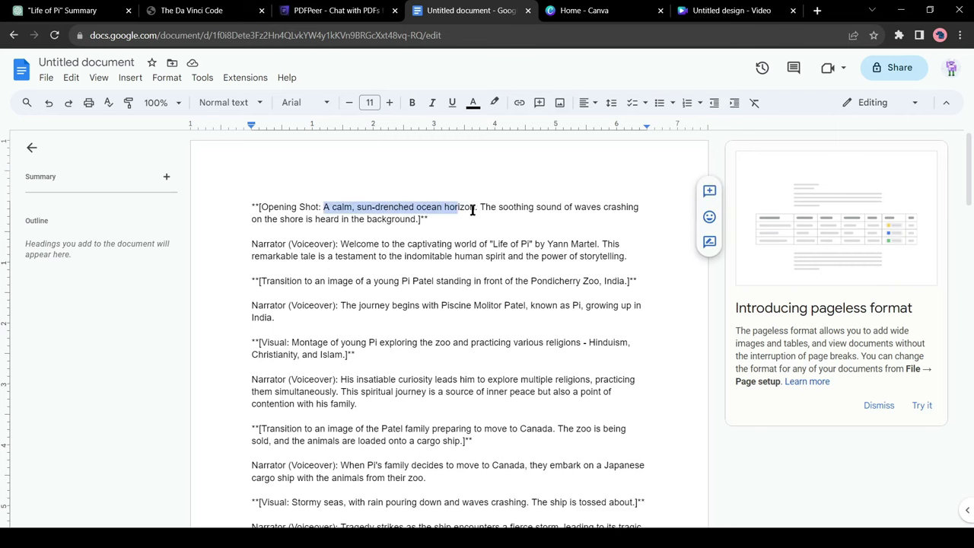
left_click_drag(569, 217, 405, 223)
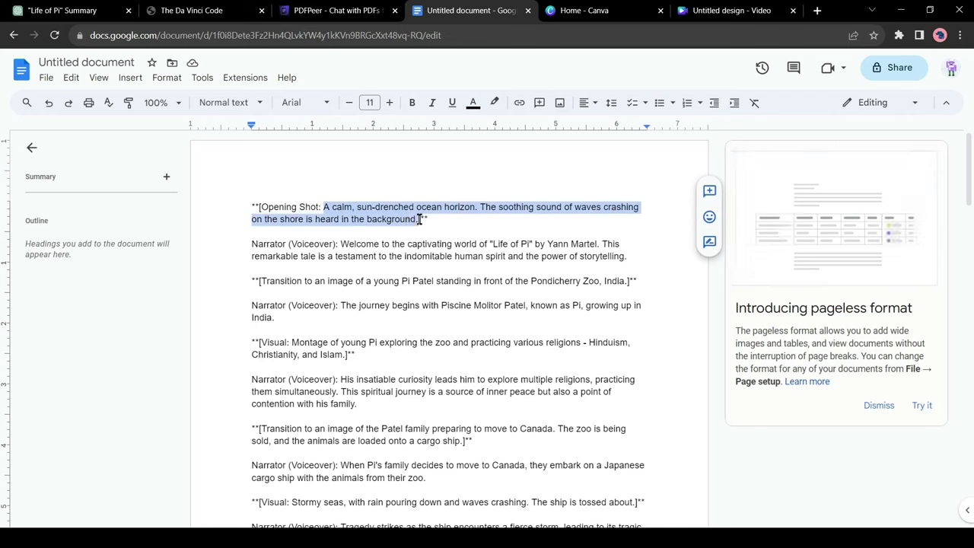
left_click(689, 10)
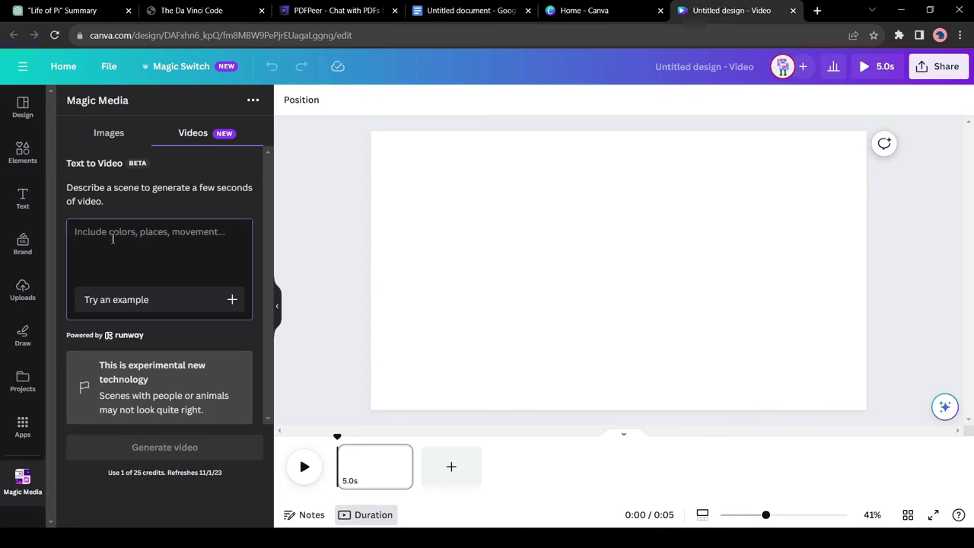
Generate an ocean-waves clip from the pasted opening-shot prompt and add it to the page
type("A calm, sun-drenched ocean horizon. The soothing sound of waves crashing on the shore is heard in the background.")
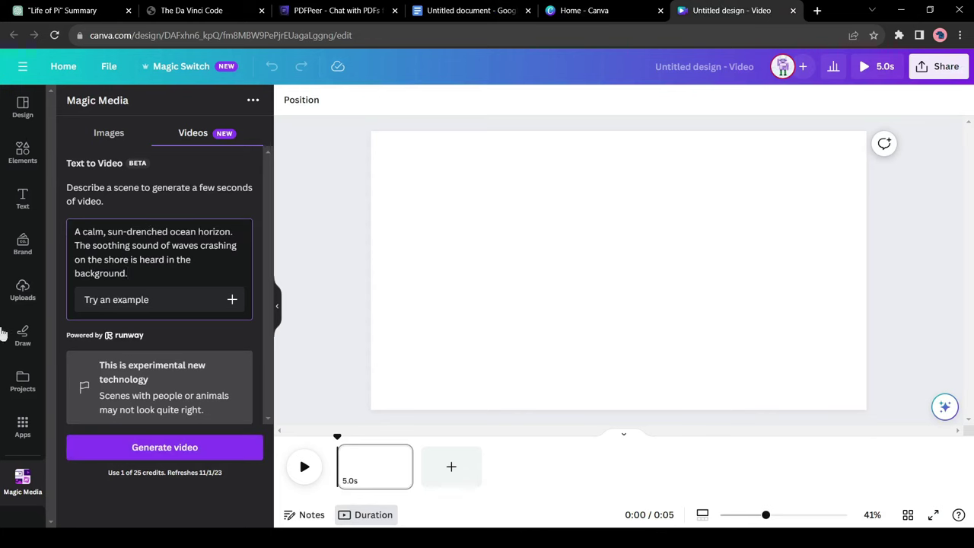
left_click(147, 456)
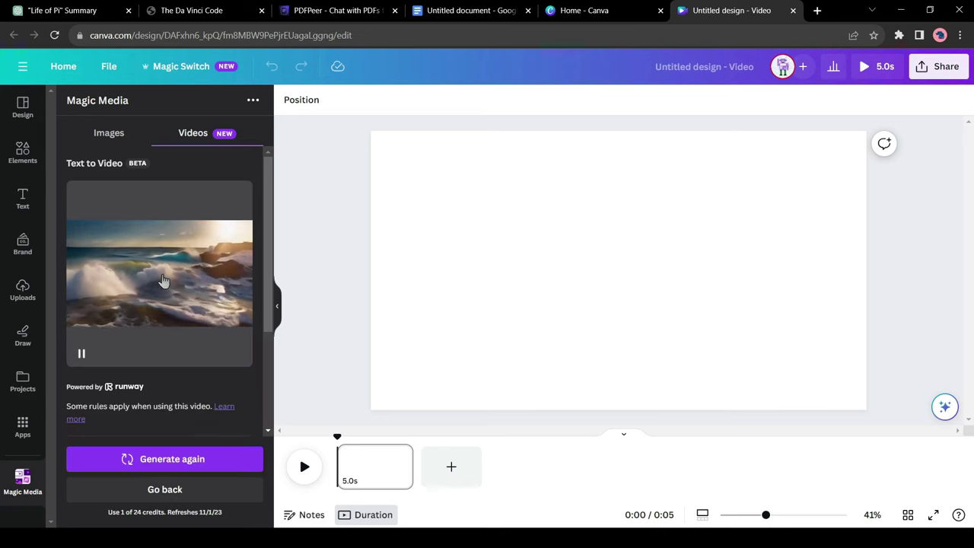
left_click(251, 224)
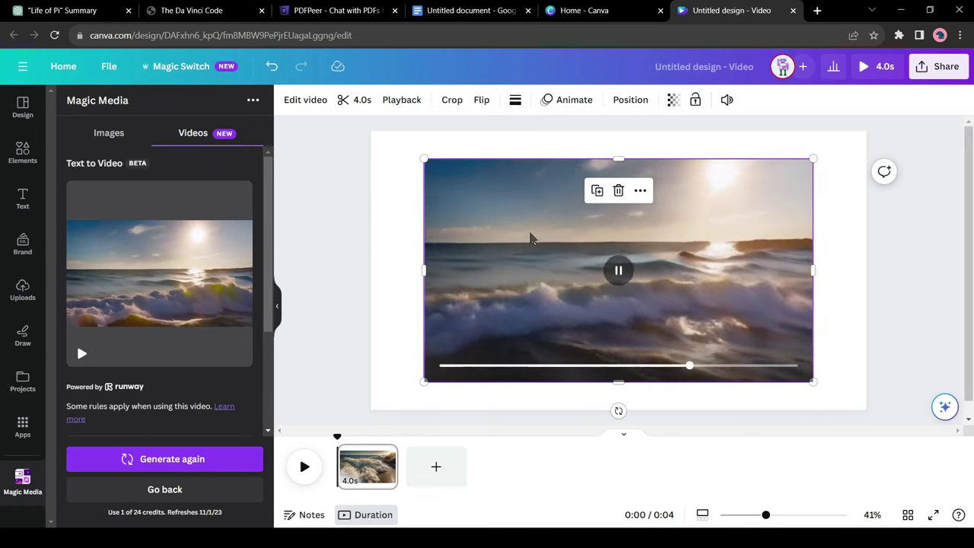
Set the waves clip as the first page's background
left_click(639, 194)
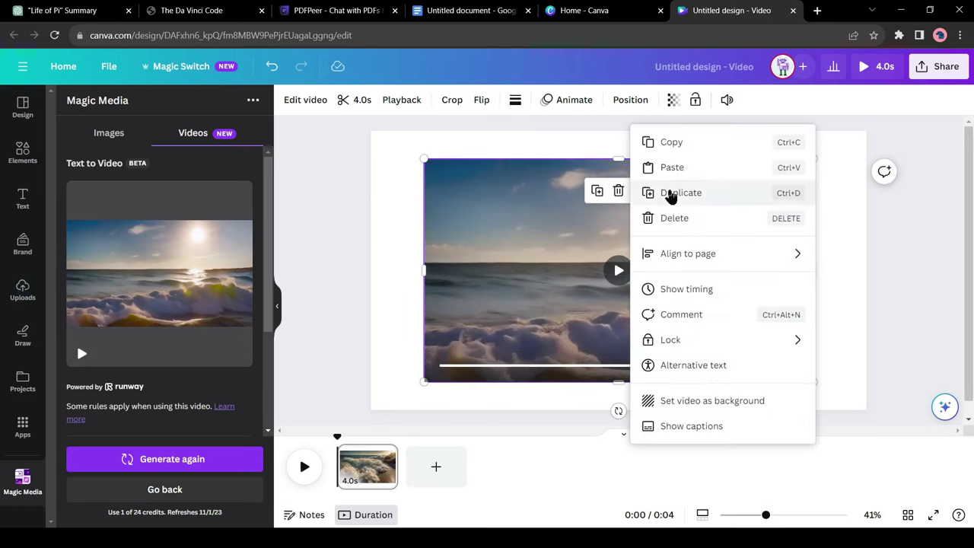
left_click(756, 403)
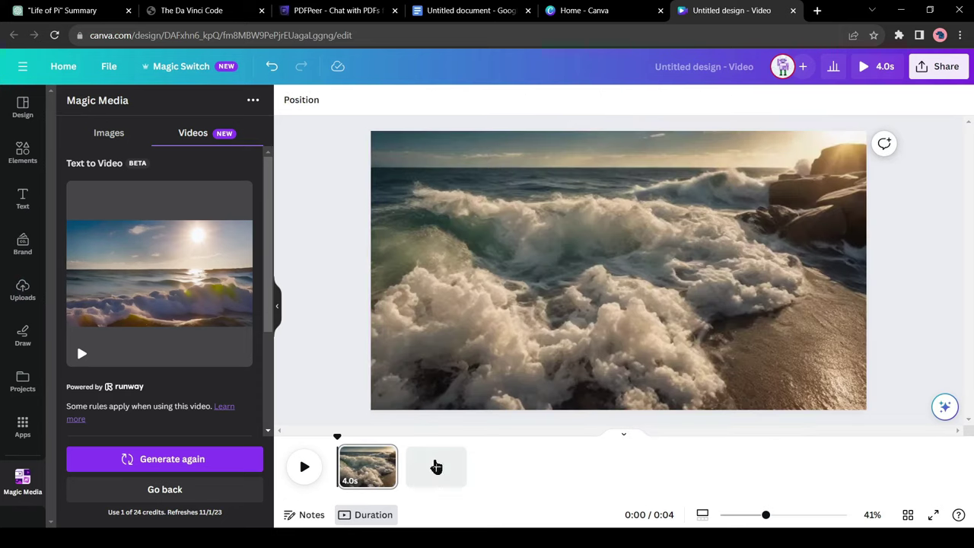
left_click(366, 472)
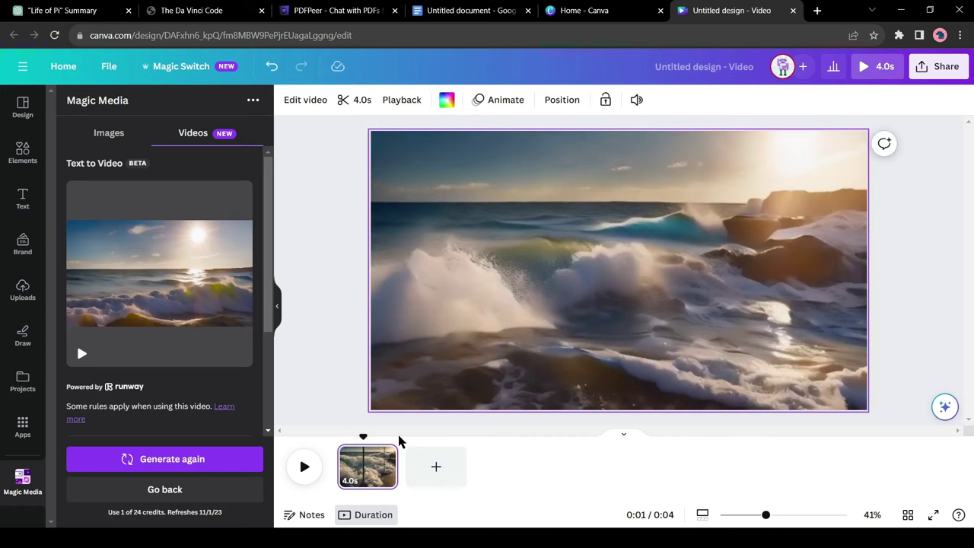
Add a blank second page and copy the Pi Patel zoo scene line from the script
left_click(438, 466)
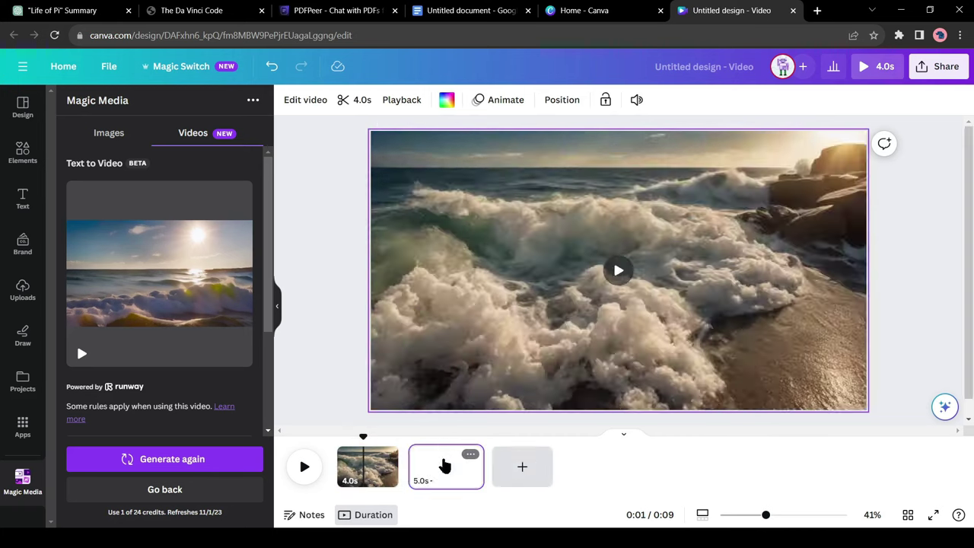
left_click(465, 11)
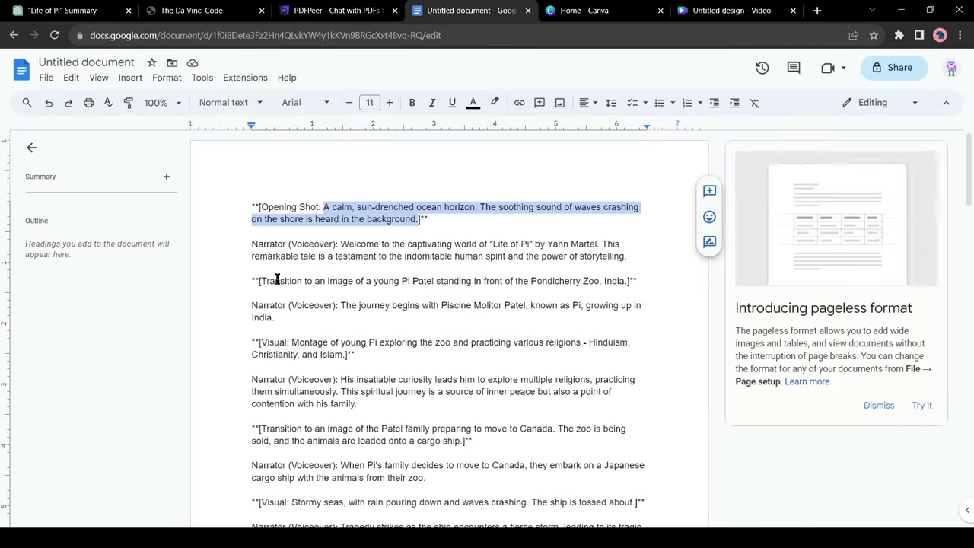
left_click_drag(402, 281, 628, 280)
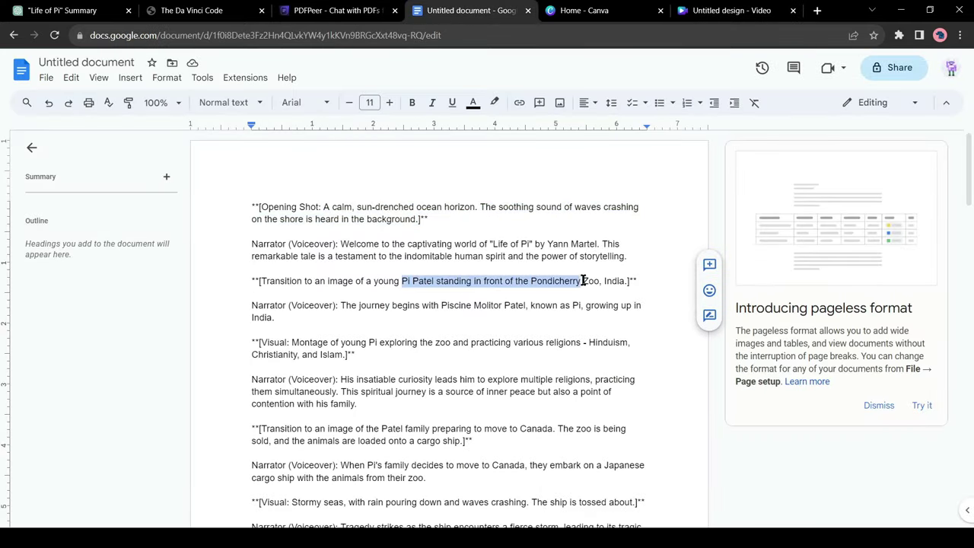
key("ctrl+c")
Generate a Text to Video clip from the zoo line plus '(A tall young man)' and insert it
left_click(730, 10)
left_click(109, 392)
key("ctrl+a")
key("ctrl+v")
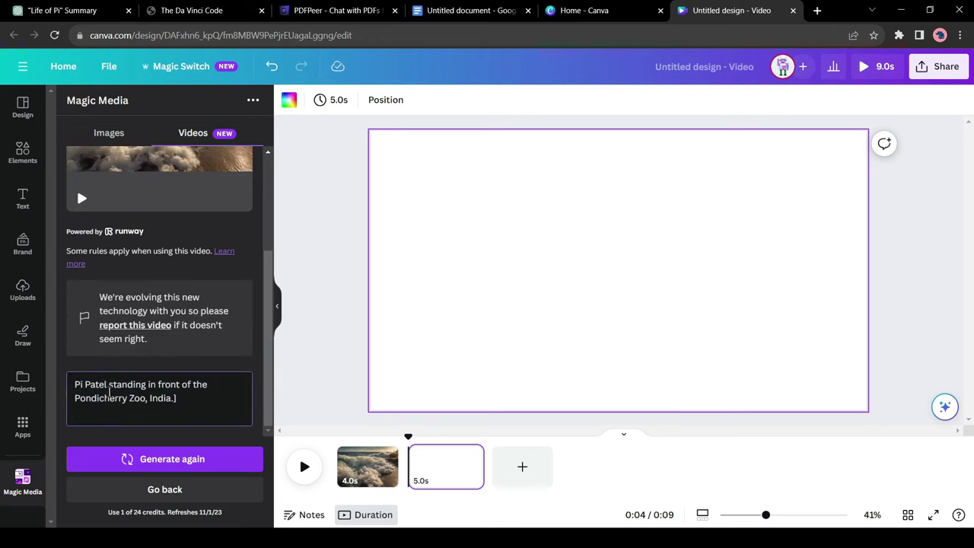
type("(A tall young man")
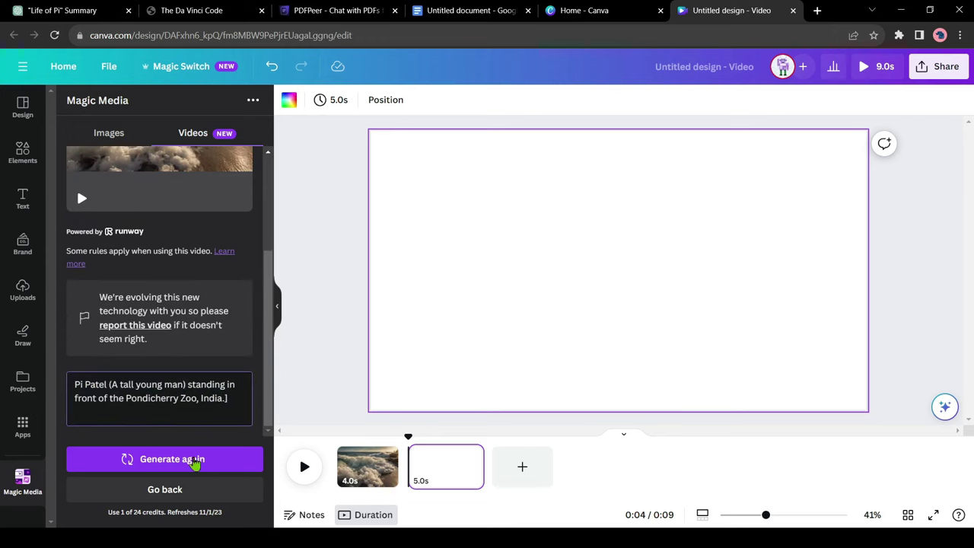
left_click(195, 460)
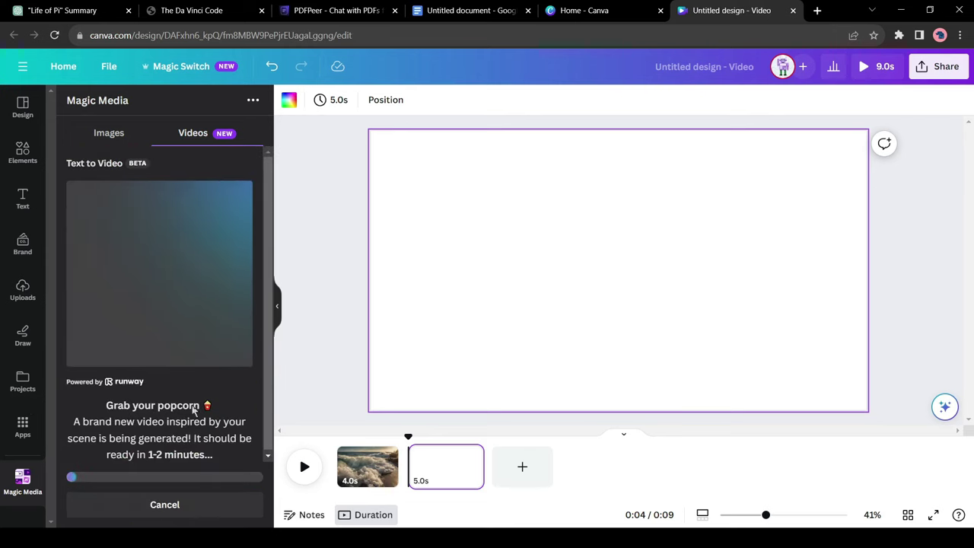
left_click(156, 268)
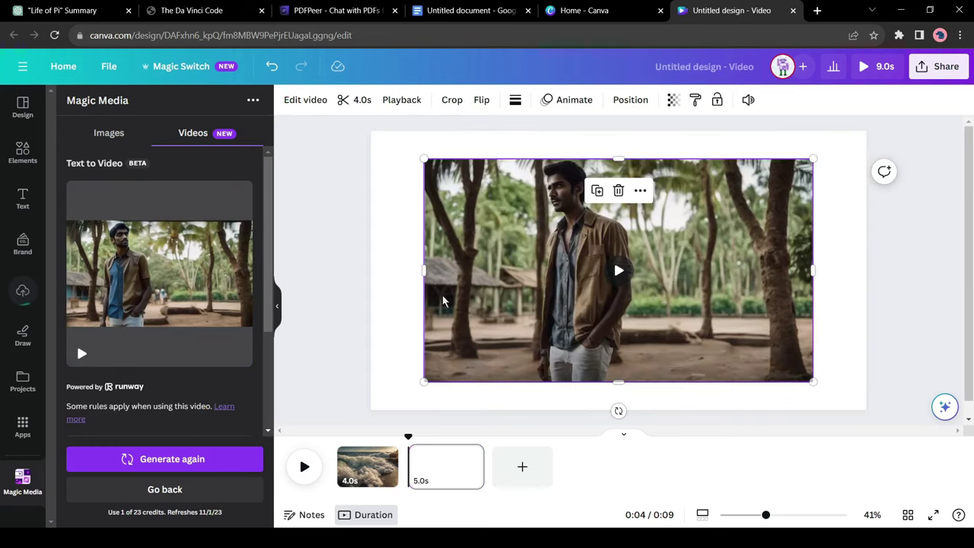
left_click(619, 270)
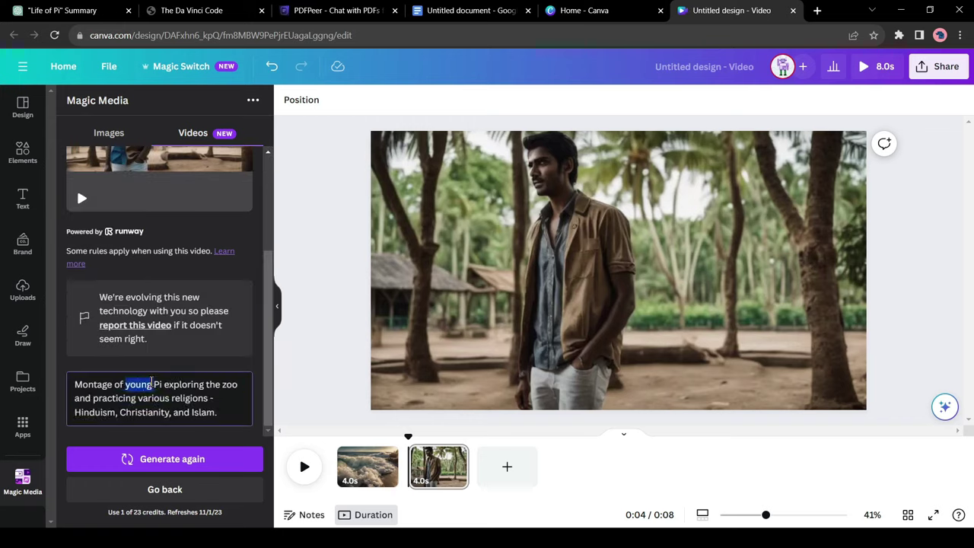
Generate the next scene clips, ending with Pi and the tiger on the lifeboat (44 seconds total)
left_click(171, 458)
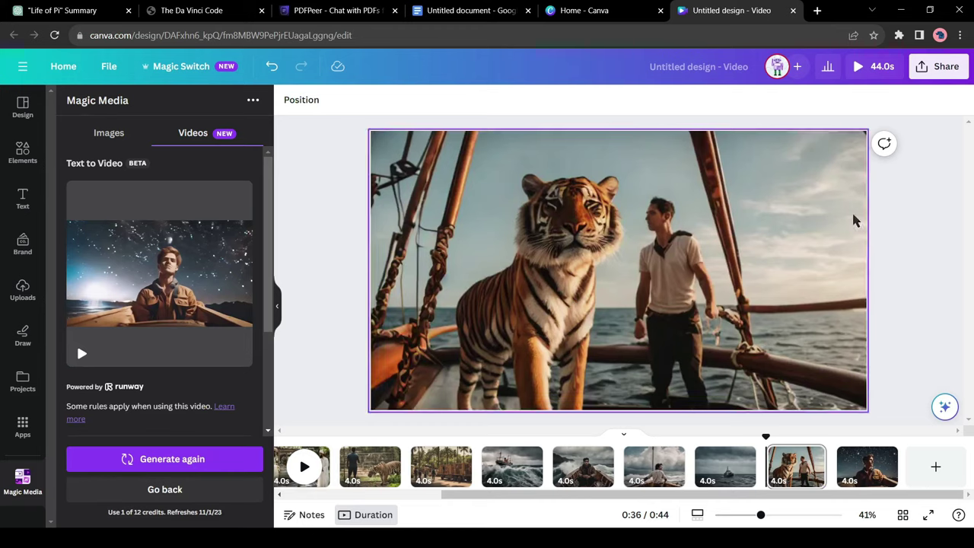
Download all eleven pages as separate MP4 files at 1080p
left_click(928, 74)
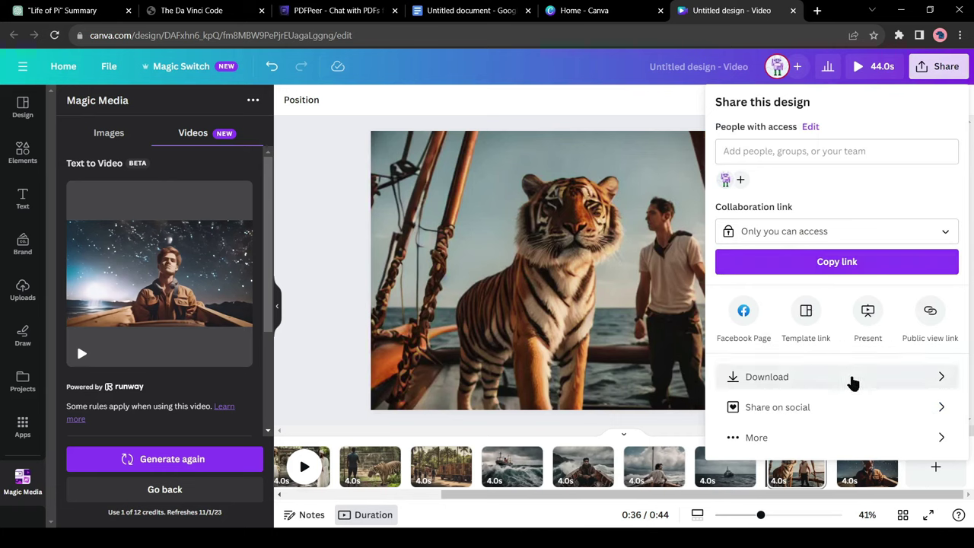
left_click(821, 380)
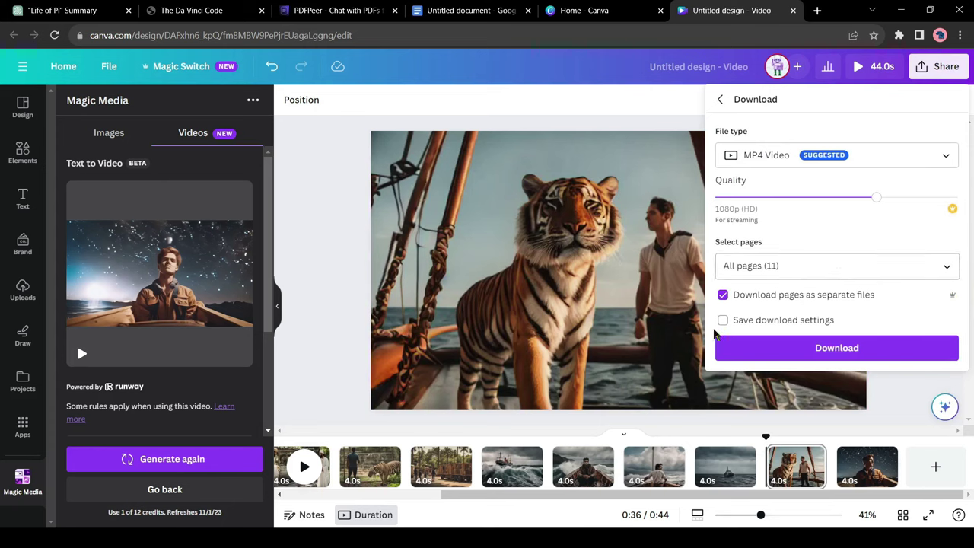
left_click(828, 353)
left_click(783, 353)
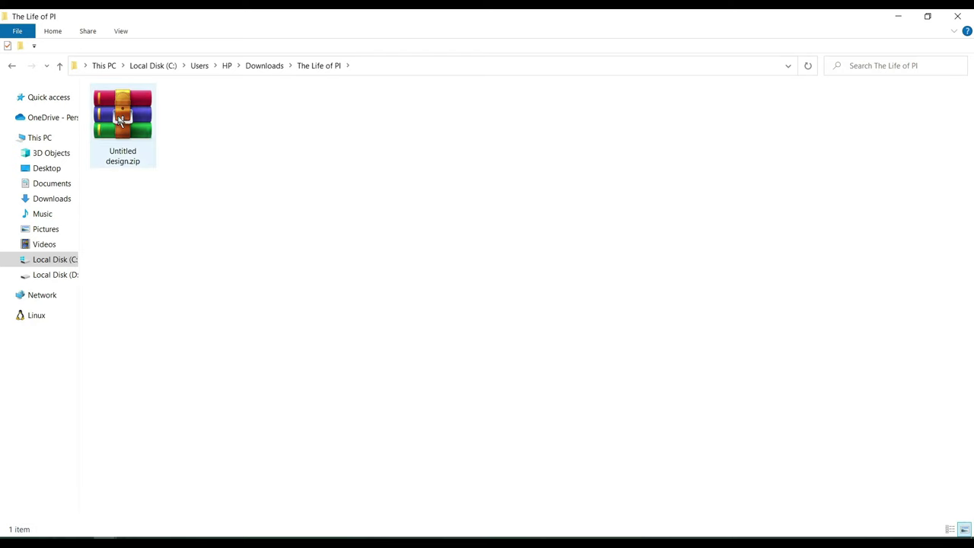
Extract Untitled design.zip and open the extracted Untitled design folder
right_click(116, 118)
left_click(163, 183)
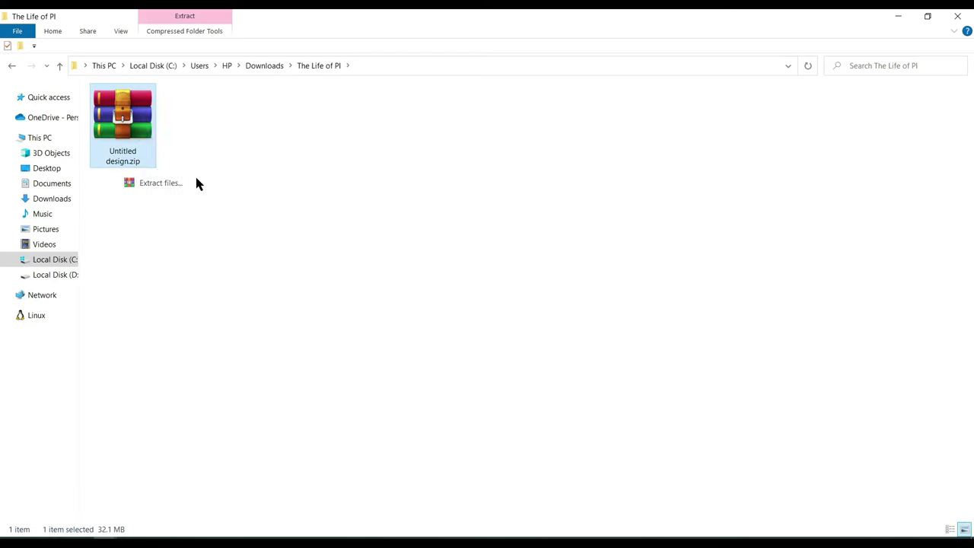
key("Return")
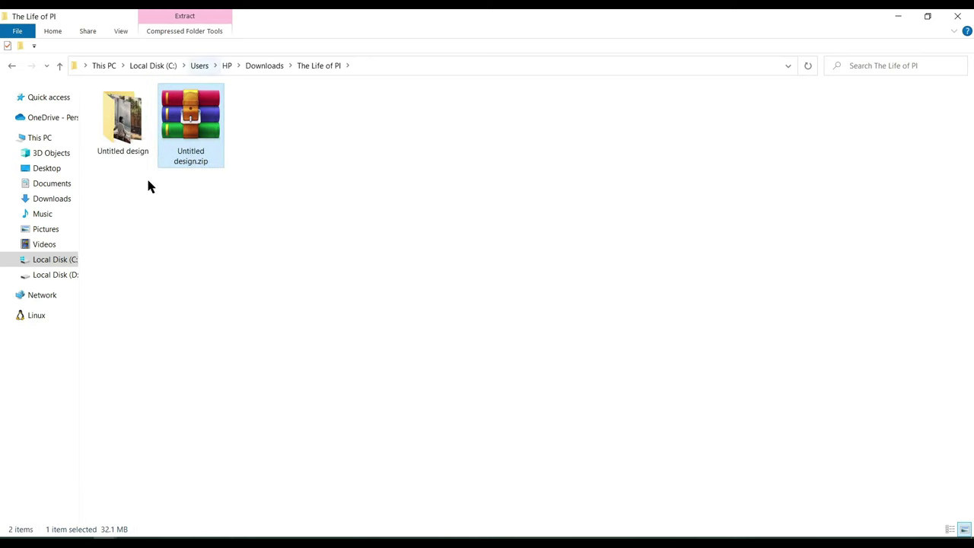
double_click(138, 128)
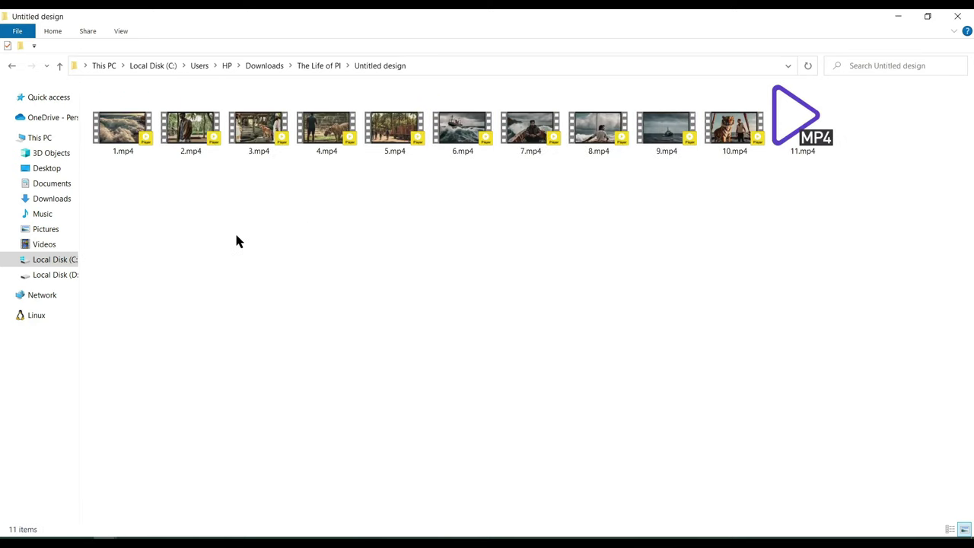
Select, then deselect, the eleven clips 1.mp4 to 11.mp4 in the folder
left_click_drag(130, 215, 872, 92)
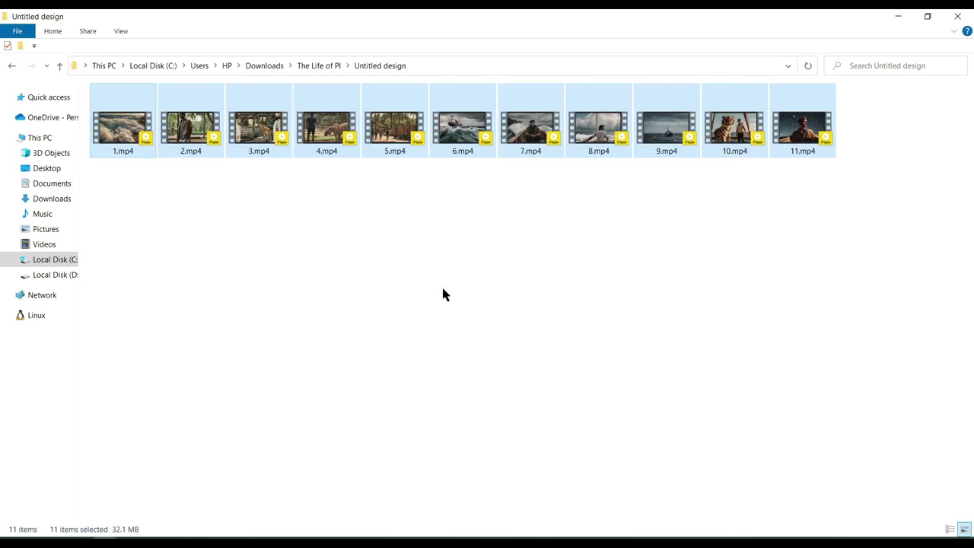
left_click(216, 236)
left_click_drag(143, 179, 795, 95)
left_click(617, 248)
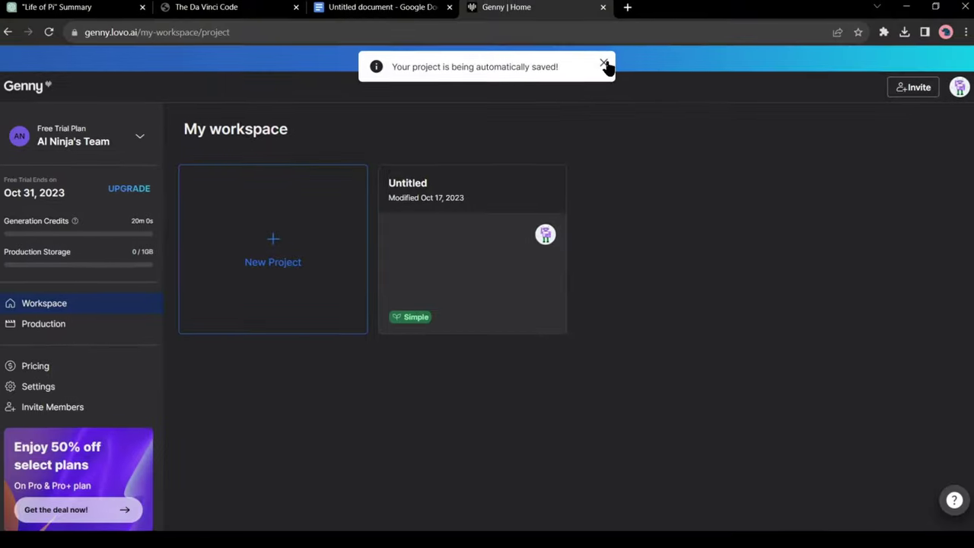
Create a new Genny voiceover project in Simple Mode
left_click(250, 259)
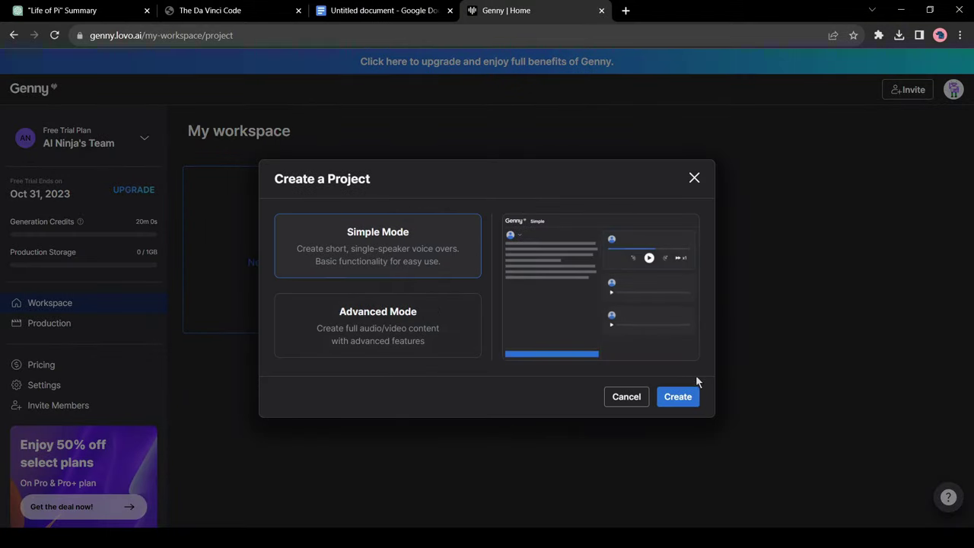
left_click(685, 401)
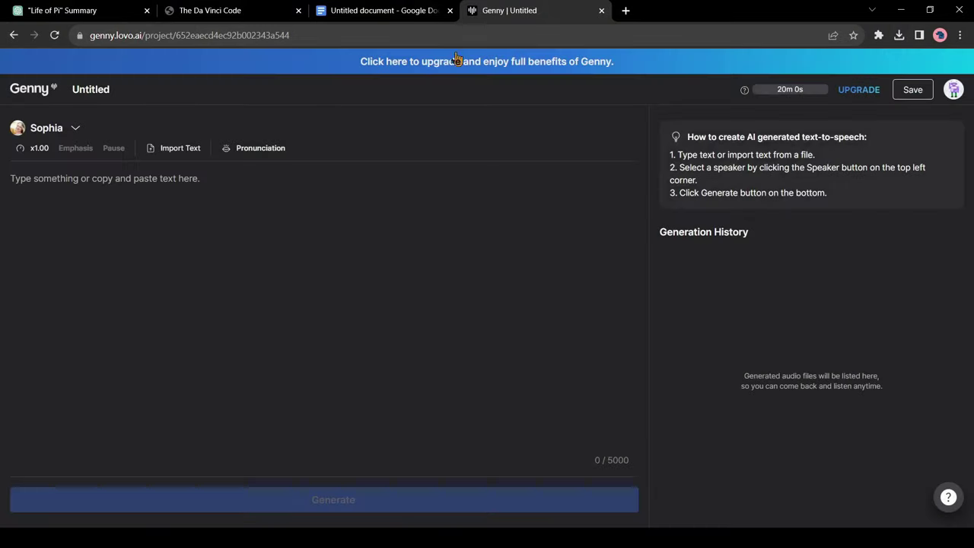
Delete the Opening Shot stage direction and the first 'Narrator (Voiceover):' label
left_click(409, 9)
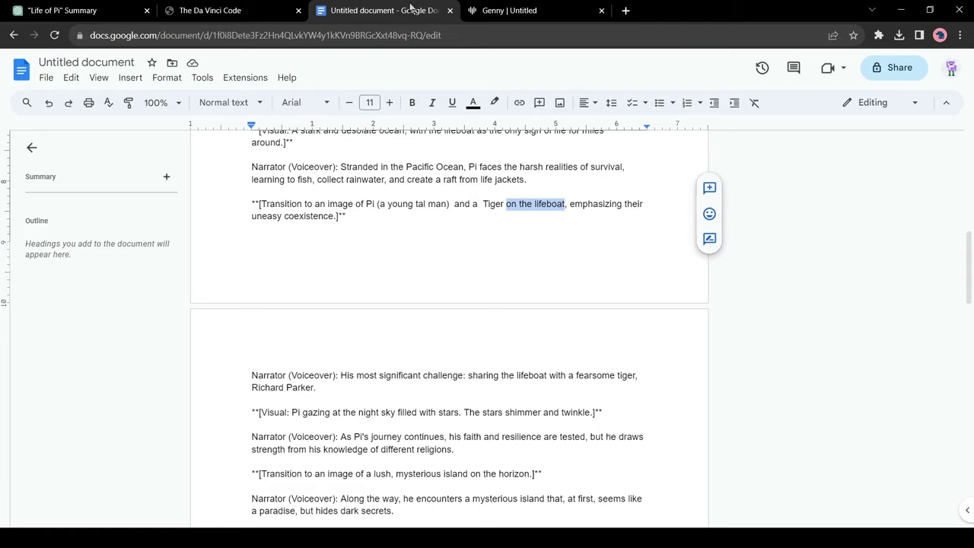
scroll(360, 217, "up", 5)
scroll(348, 254, "up", 3)
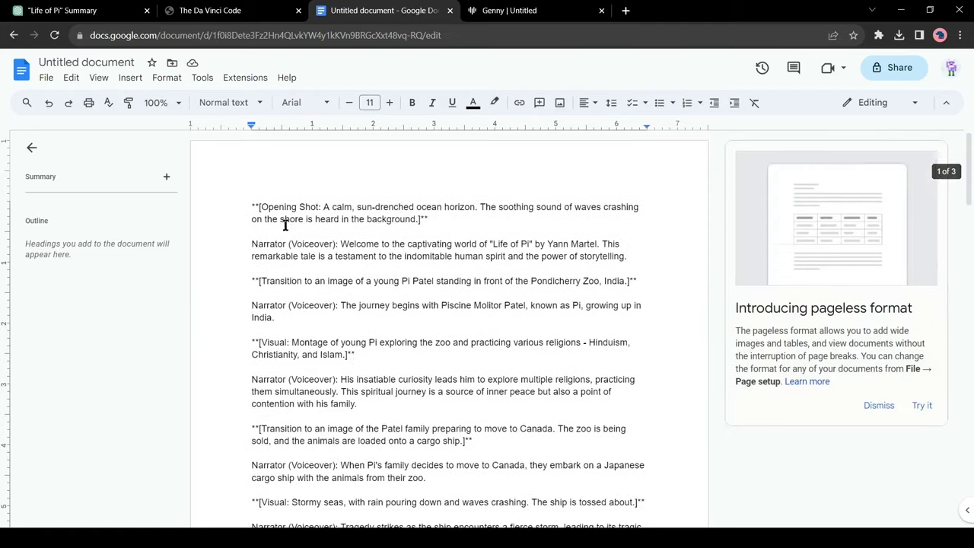
left_click_drag(451, 224, 230, 191)
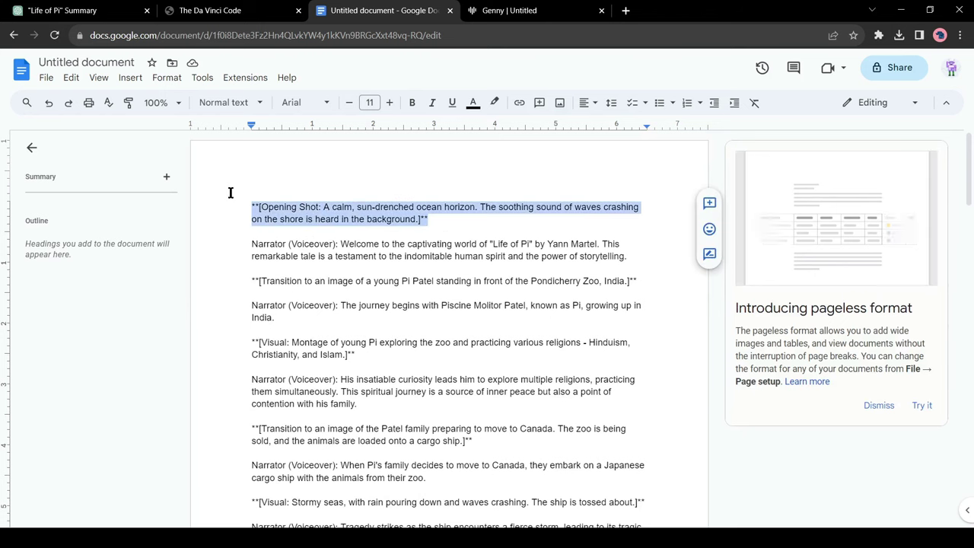
left_click(338, 244, "shift")
key("BackSpace")
left_click_drag(259, 266, 337, 289)
key("BackSpace")
Delete the next bracketed visual notes, the stormy-seas direction and Transition paragraph with labels
key("BackSpace")
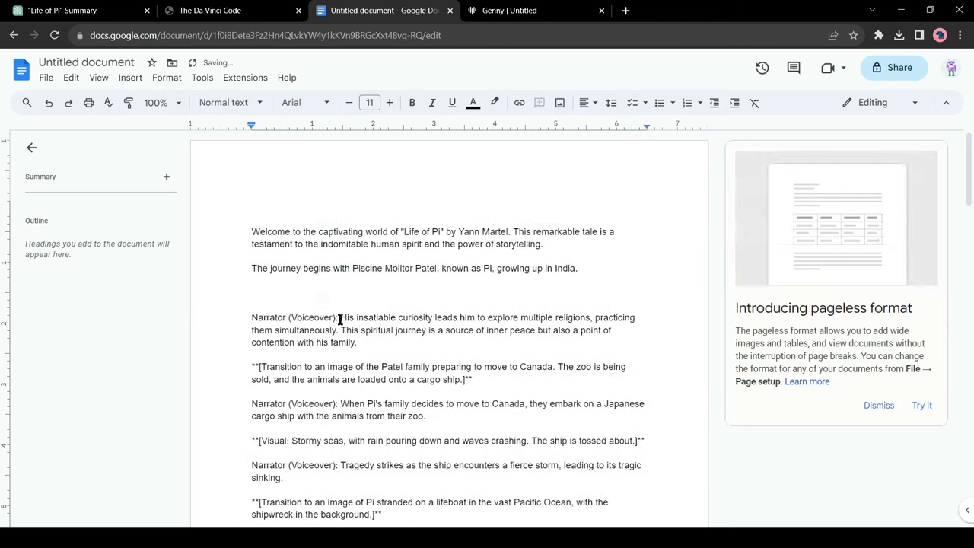
left_click_drag(251, 227, 504, 241)
key("BackSpace")
mouse_move(251, 263)
left_mouse_down()
mouse_move(315, 289)
mouse_move(302, 298)
left_mouse_up()
key("BackSpace")
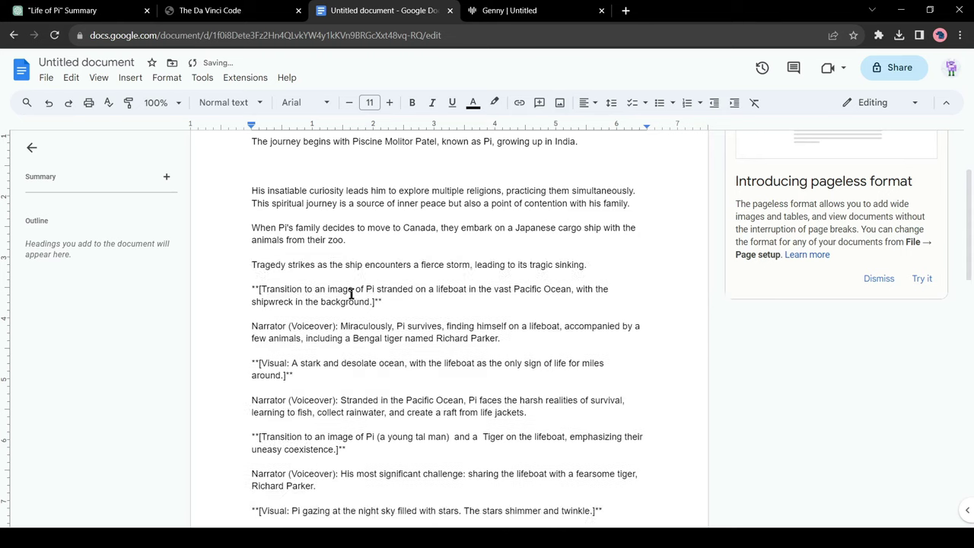
left_click_drag(340, 326, 276, 276)
key("BackSpace")
Remove the remaining bracketed Transition/Visual notes and Narrator labels further down
key("BackSpace")
mouse_move(251, 335)
left_mouse_down()
mouse_move(239, 349)
mouse_move(344, 390)
left_mouse_up()
key("BackSpace")
key("BackSpace")
left_click_drag(251, 424, 340, 449)
key("BackSpace")
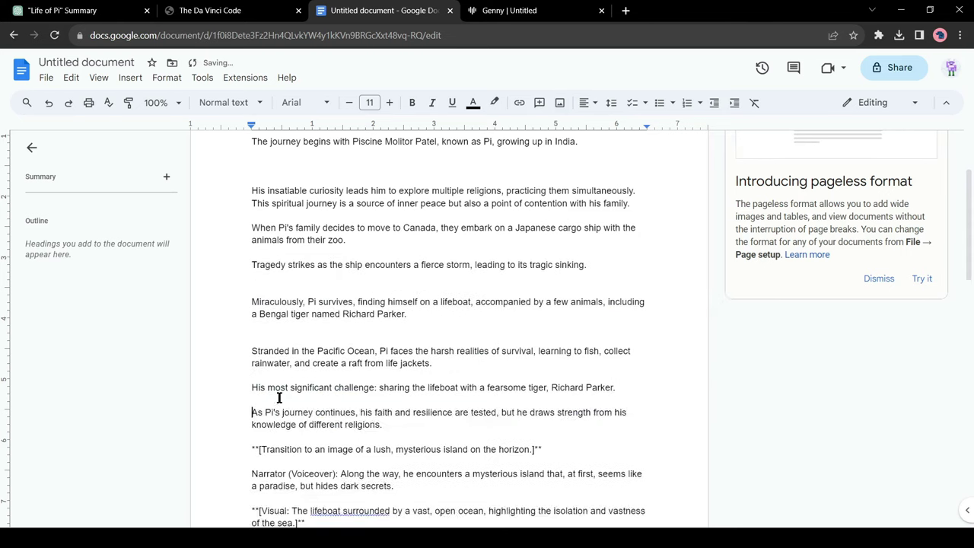
scroll(252, 409, "down", 5)
key("BackSpace")
left_click_drag(339, 344, 212, 341)
key("BackSpace")
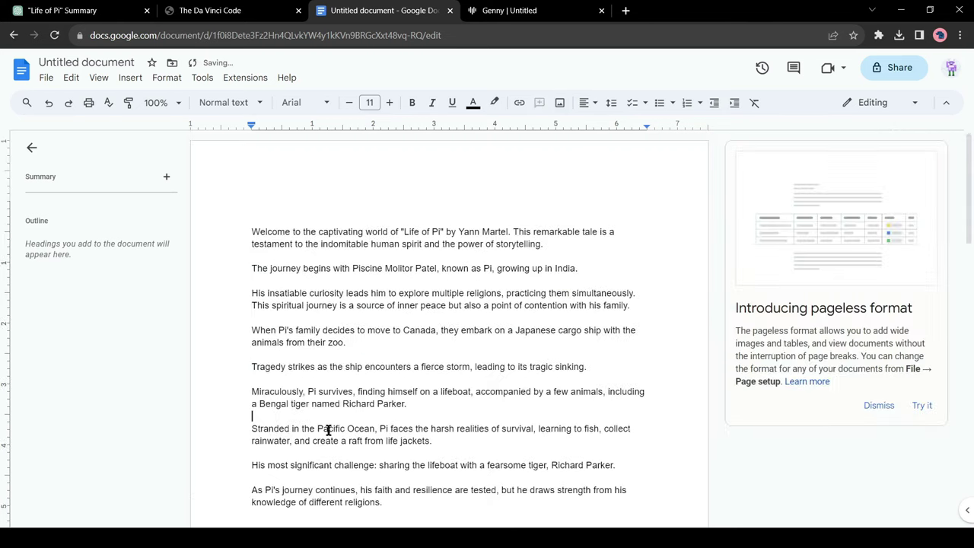
key("BackSpace")
scroll(263, 400, "down", 5)
scroll(314, 348, "up", 5)
scroll(314, 348, "up", 3)
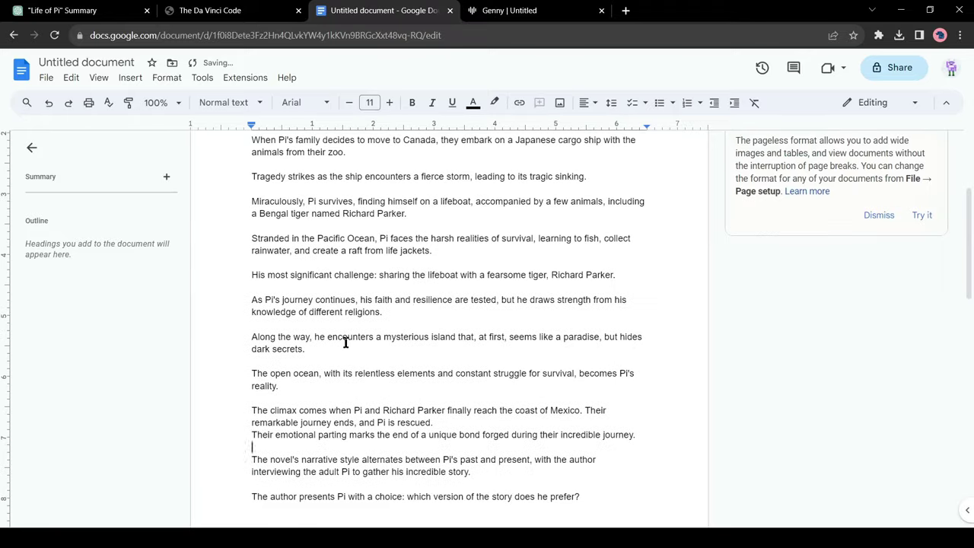
Select all of the cleaned narration text for use in Genny
key("ctrl+a")
scroll(561, 445, "down", 6)
left_click(510, 10)
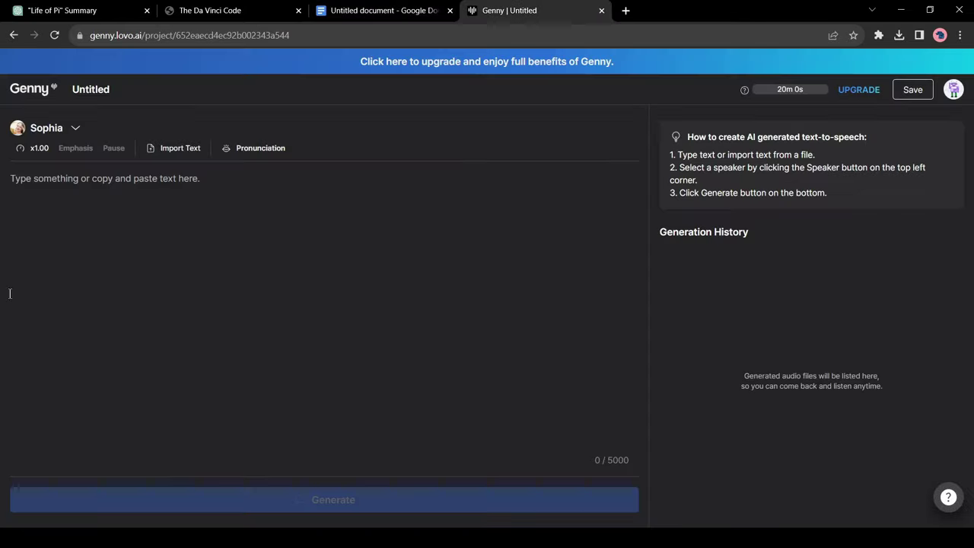
Choose the Sophia Butler voice, paste in the Life of Pi summary, and generate the audio
left_click(41, 128)
scroll(656, 415, "down", 1)
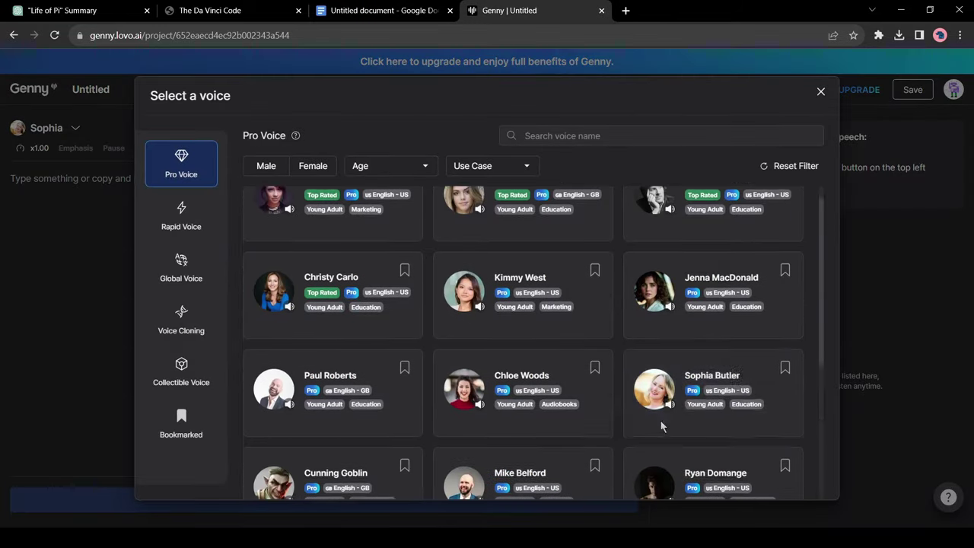
scroll(459, 387, "down", 1)
scroll(546, 409, "down", 1)
scroll(693, 443, "down", 1)
scroll(692, 438, "down", 1)
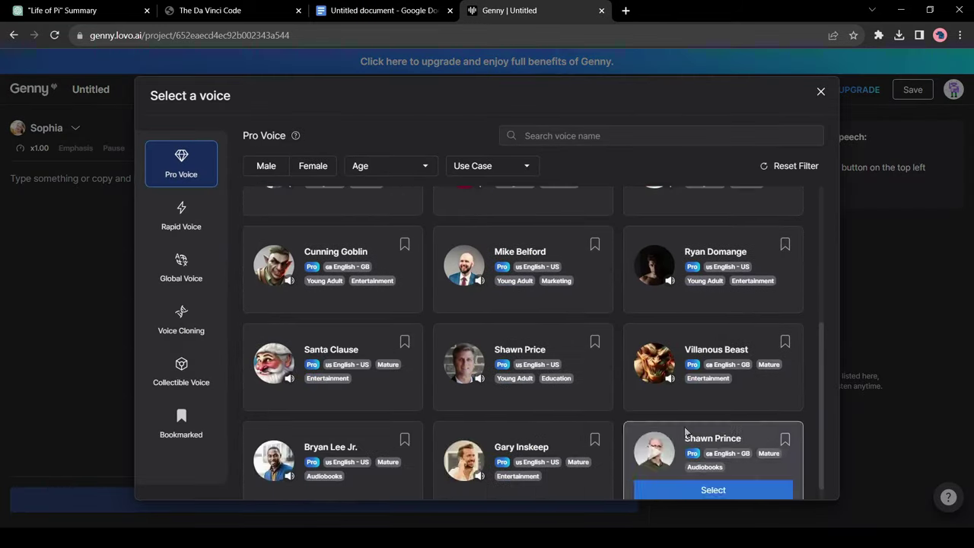
scroll(673, 335, "up", 3)
left_click(669, 323)
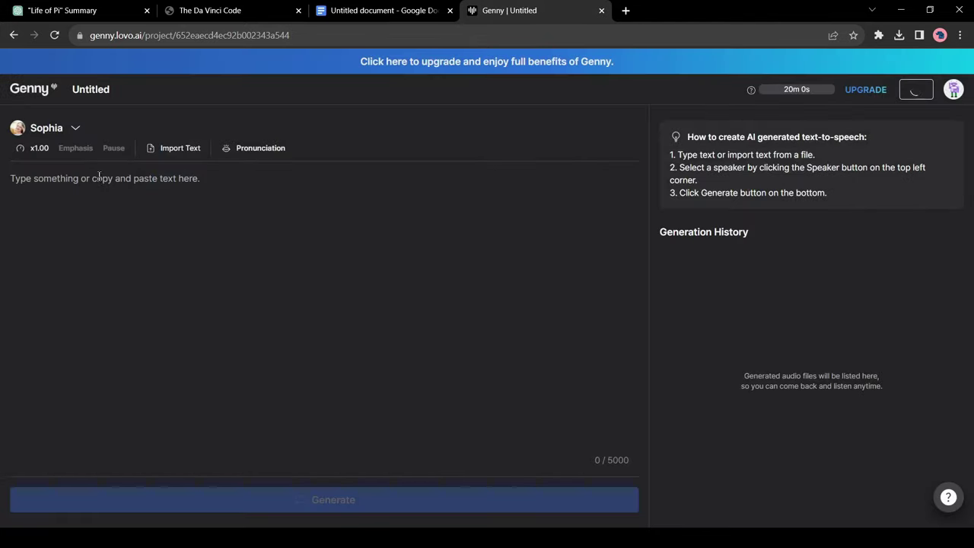
key("ctrl+v")
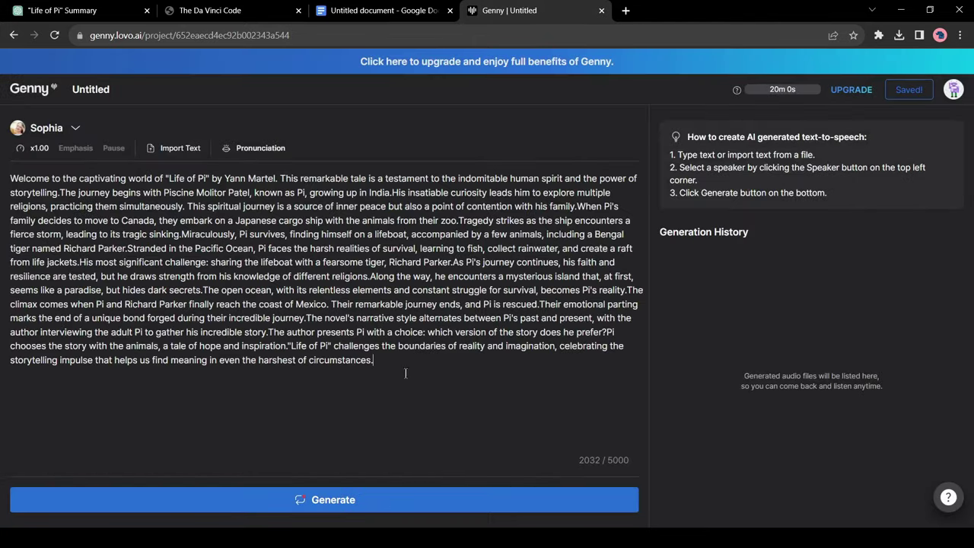
left_click(324, 500)
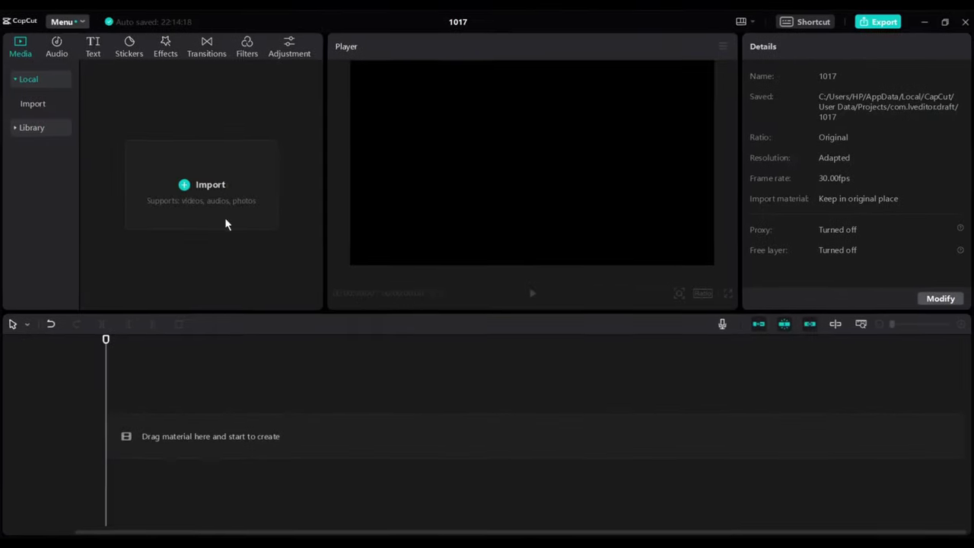
Import all the video files and place Genny - Untitled.wav on the audio track
left_click(225, 220)
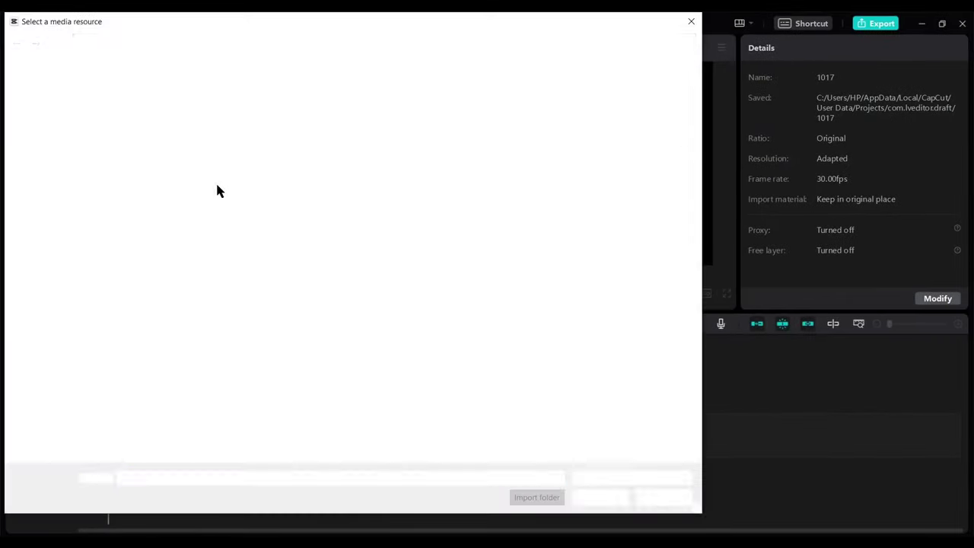
key("ctrl+a")
left_click(605, 501)
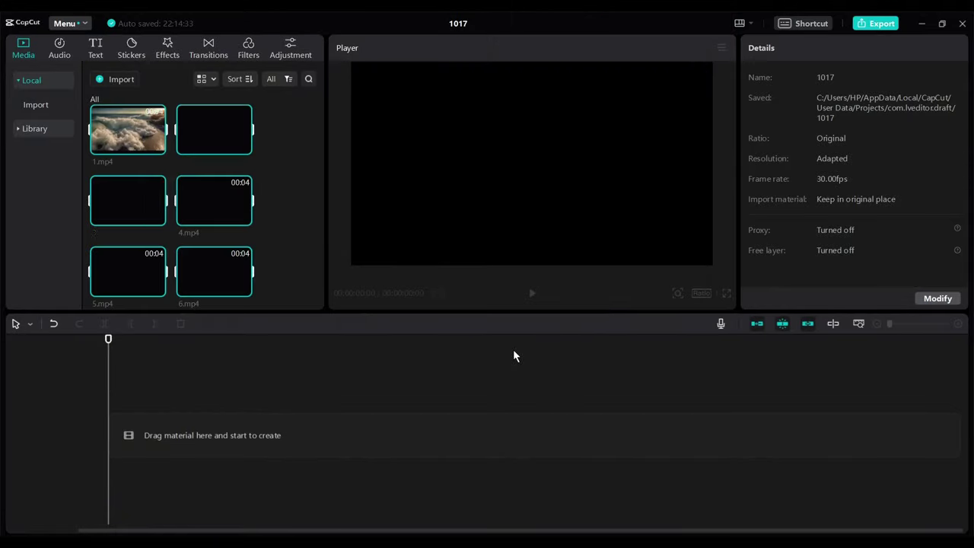
scroll(290, 182, "down", 3)
left_click_drag(214, 266, 172, 454)
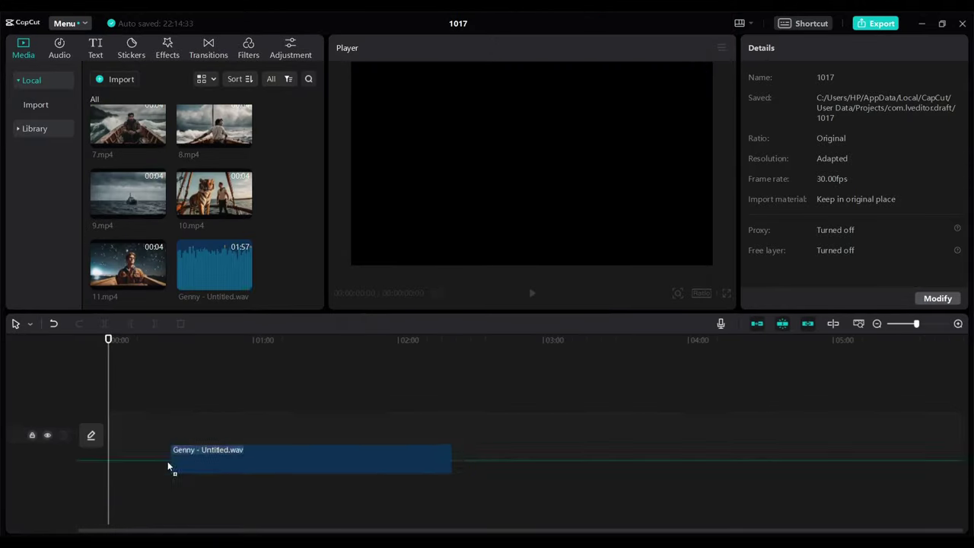
left_click_drag(893, 326, 897, 325)
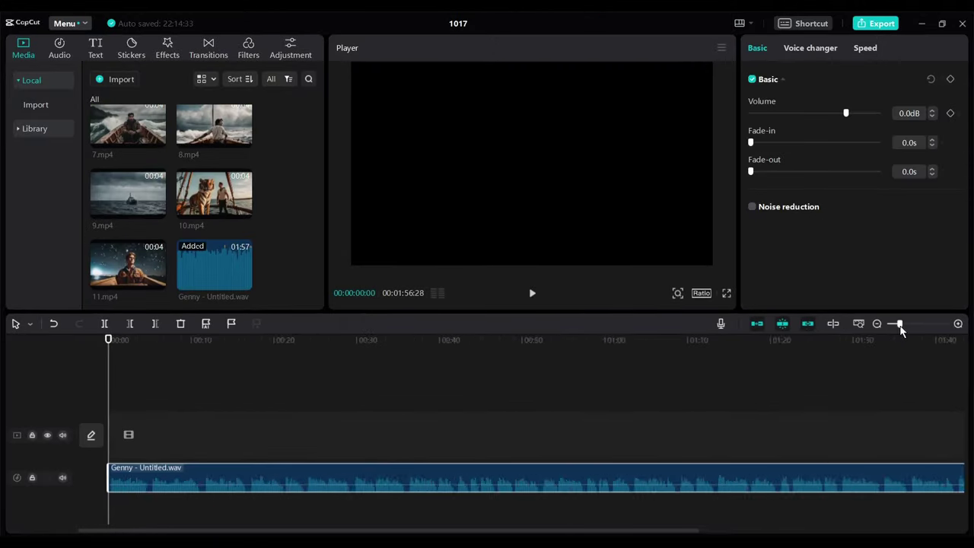
scroll(229, 213, "up", 5)
Append clips 1.mp4 through 5.mp4 in order on the video track
left_click(157, 155)
left_click(243, 155)
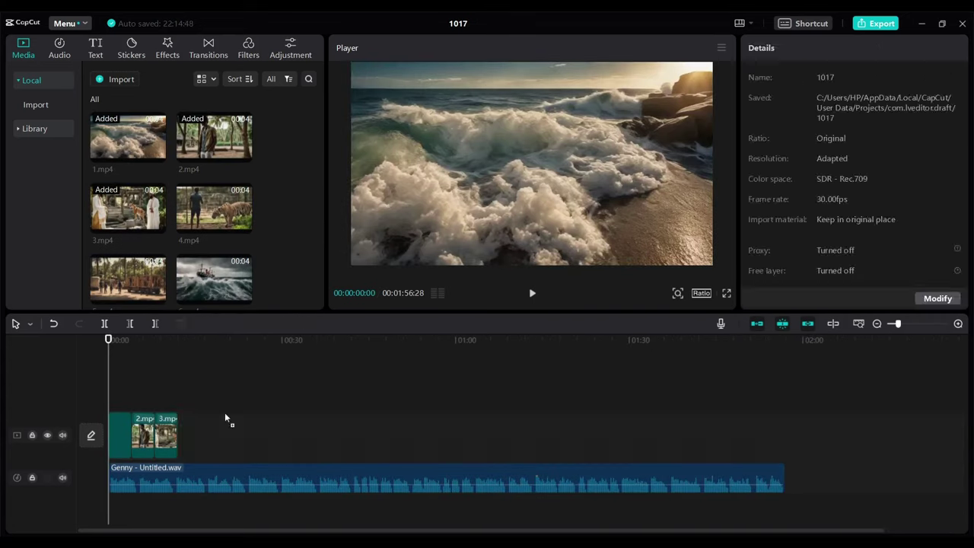
left_click(243, 225)
scroll(213, 213, "down", 1)
left_click(156, 168)
left_click(157, 240)
left_click_drag(898, 323, 907, 324)
Append clips 6.mp4 through 11.mp4 and preview the assembled video
left_click(244, 237)
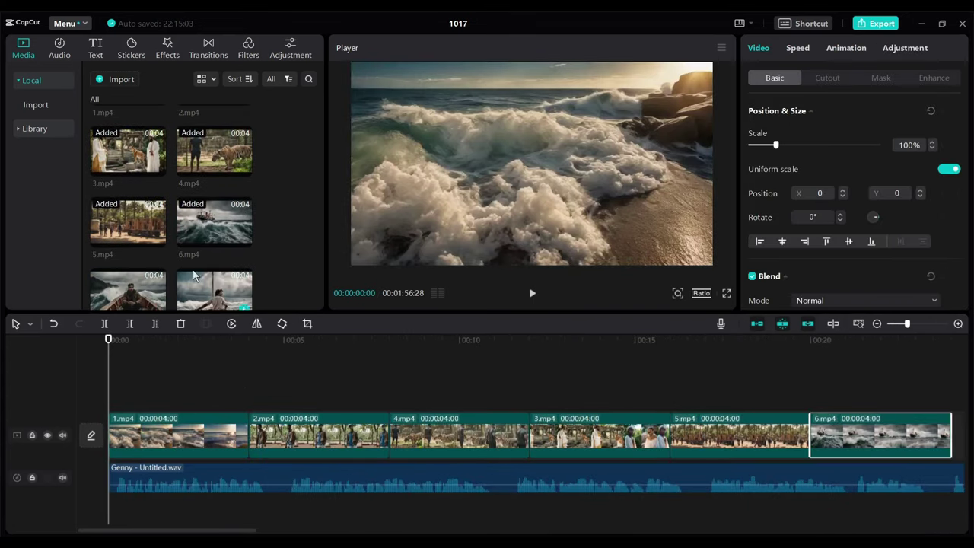
scroll(229, 228, "down", 2)
left_click(157, 236)
left_click(244, 237)
left_click(157, 304)
left_click(243, 304)
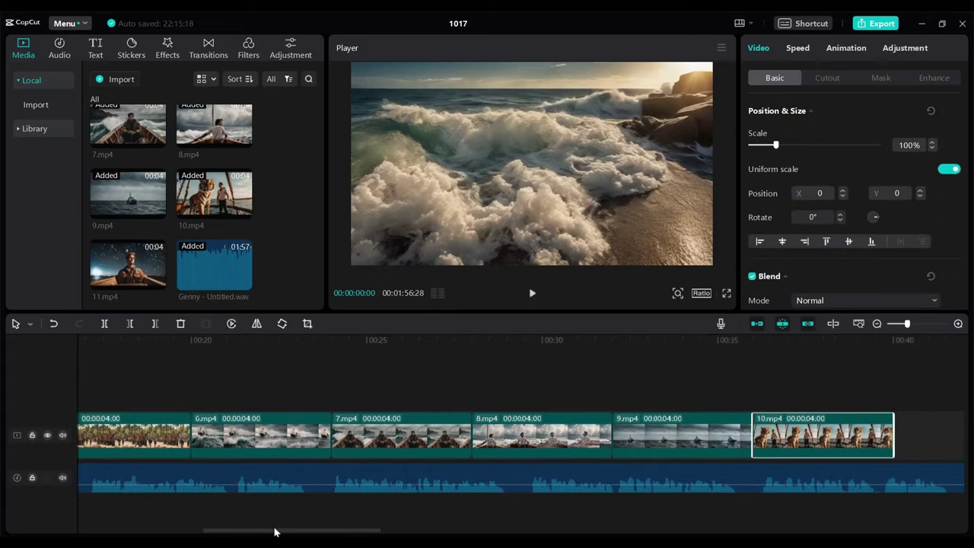
left_click_drag(348, 528, 105, 531)
key("space")
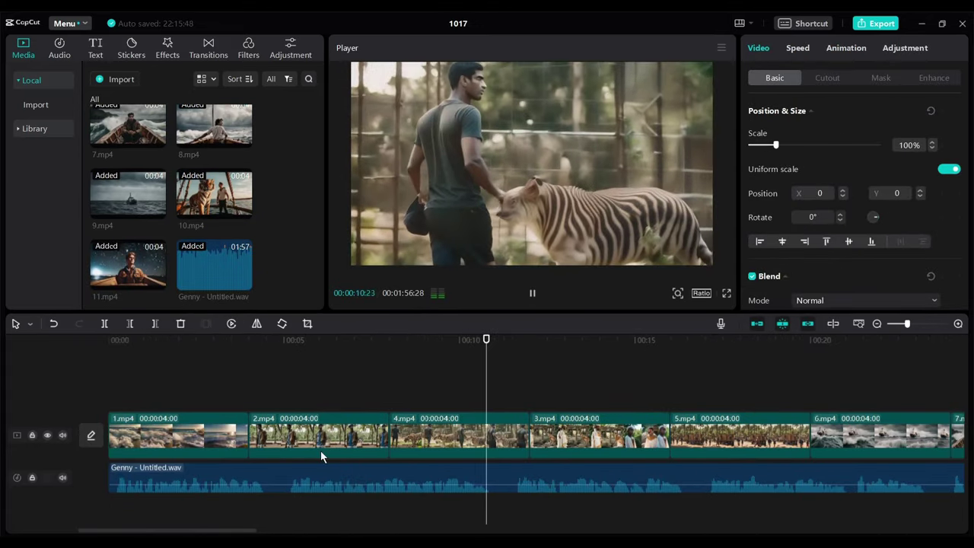
key("space")
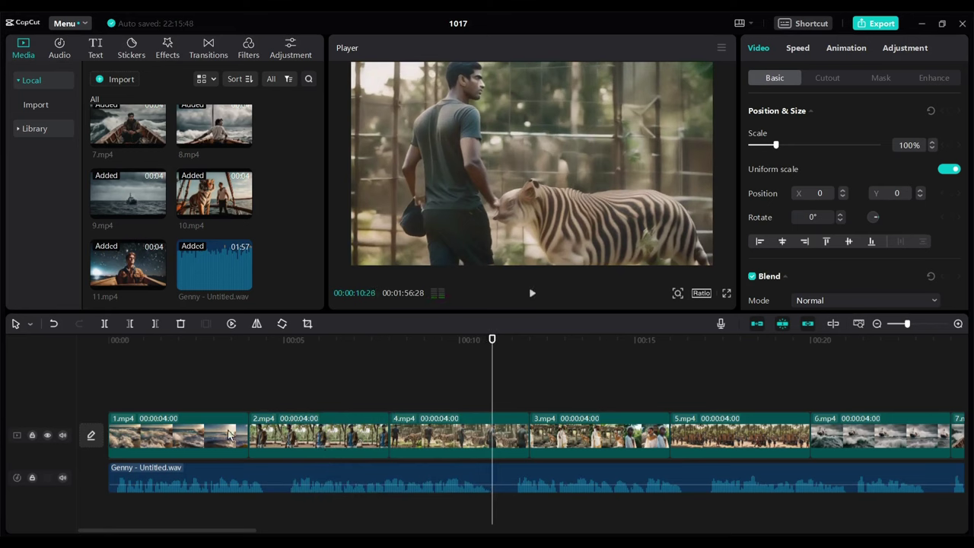
Slow the first clip down with the Speed tab's Times slider
left_click(797, 48)
mouse_move(779, 128)
left_mouse_down()
mouse_move(752, 128)
mouse_move(764, 130)
left_mouse_up()
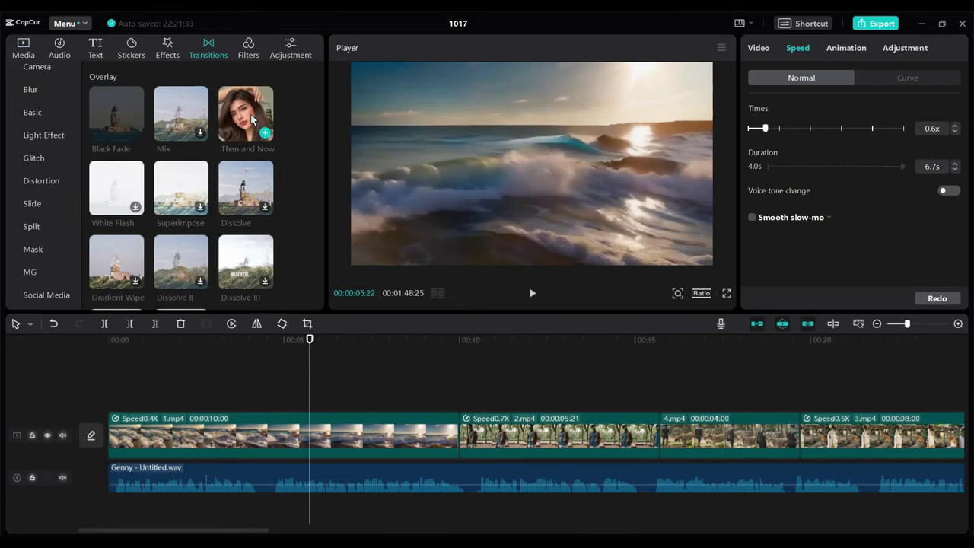
scroll(245, 199, "down", 1)
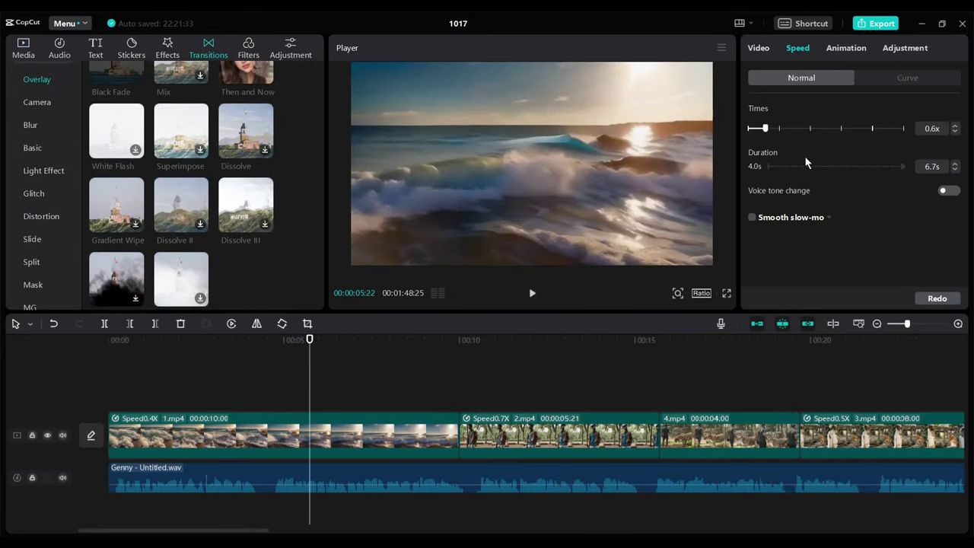
Add the Calm soul music track beneath the Genny voiceover
left_click(167, 47)
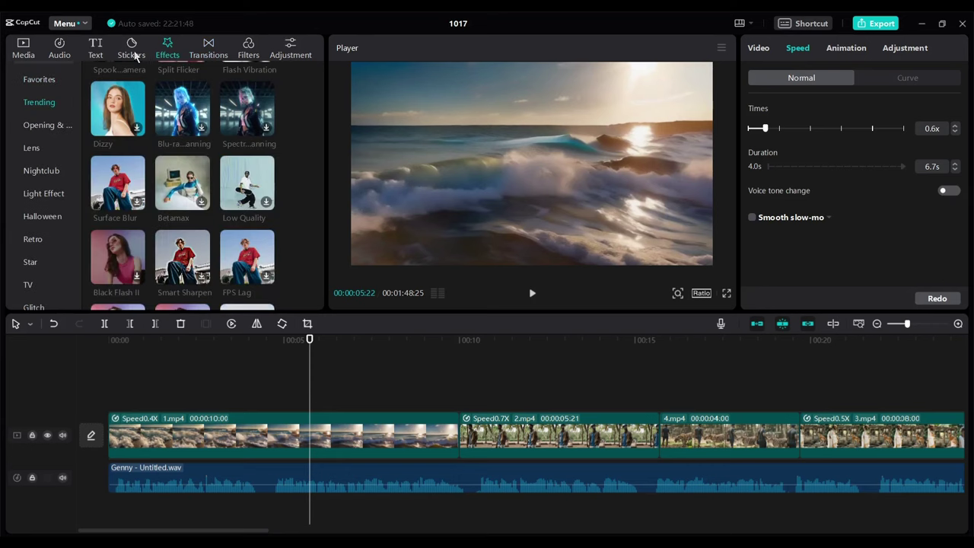
left_click(59, 47)
scroll(211, 250, "down", 1)
scroll(211, 228, "down", 2)
mouse_move(175, 194)
left_mouse_down()
mouse_move(168, 516)
mouse_move(152, 483)
left_mouse_up()
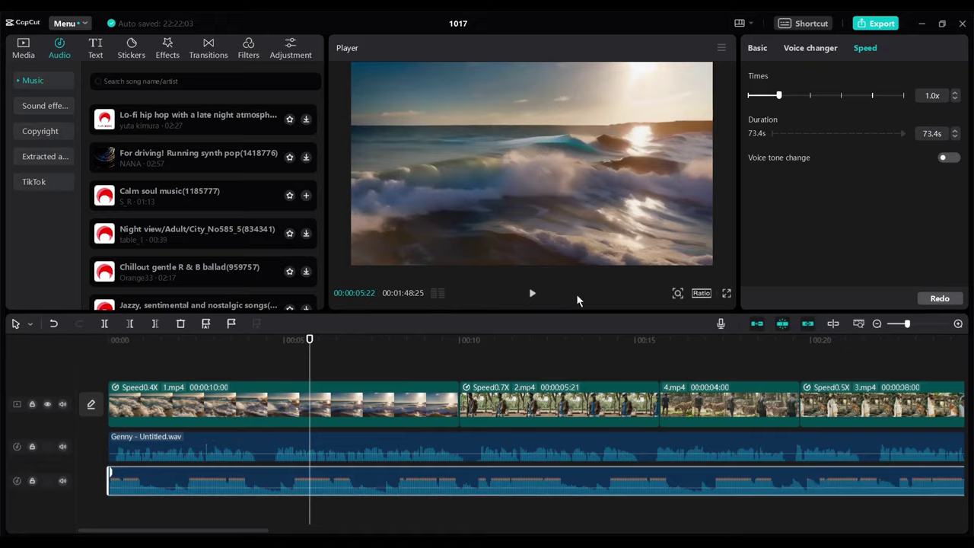
Open the Export dialog from the top-right Export button
left_click(881, 24)
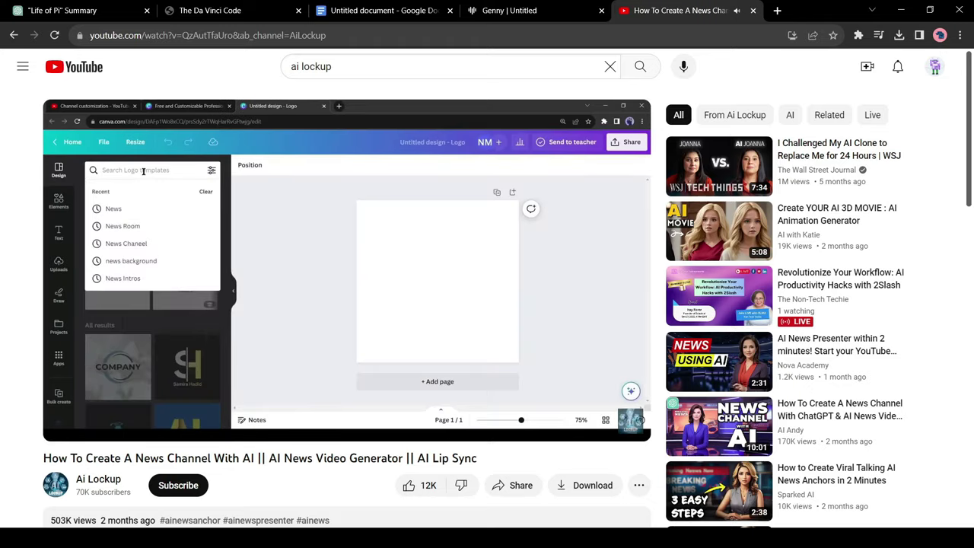
Skip the YouTube tutorial ahead to the section on customizing the channel picture
key("Right")
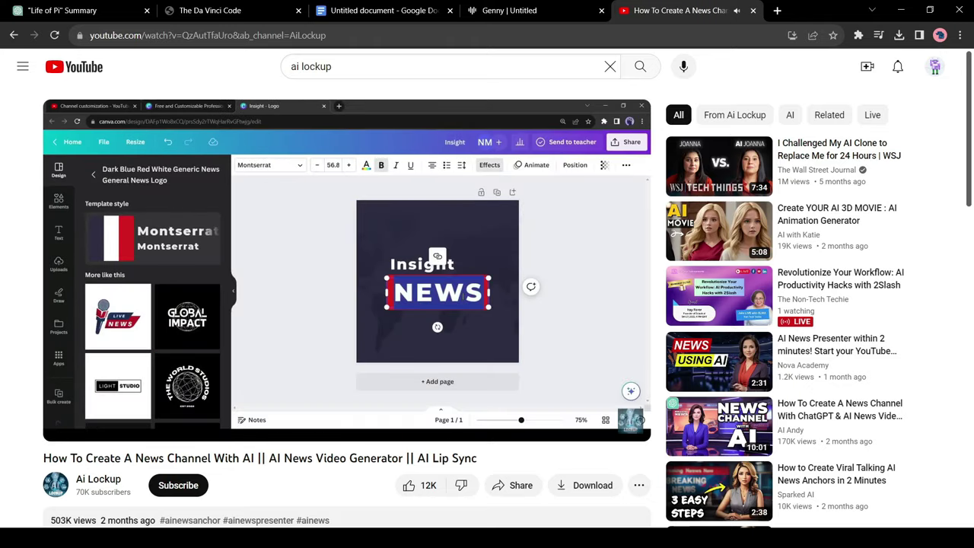
key("Right")
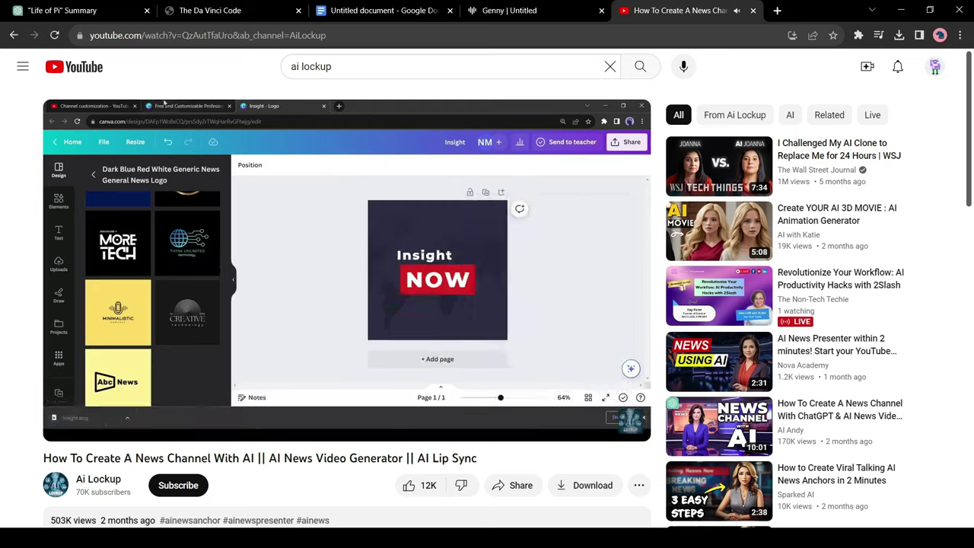
key("Right")
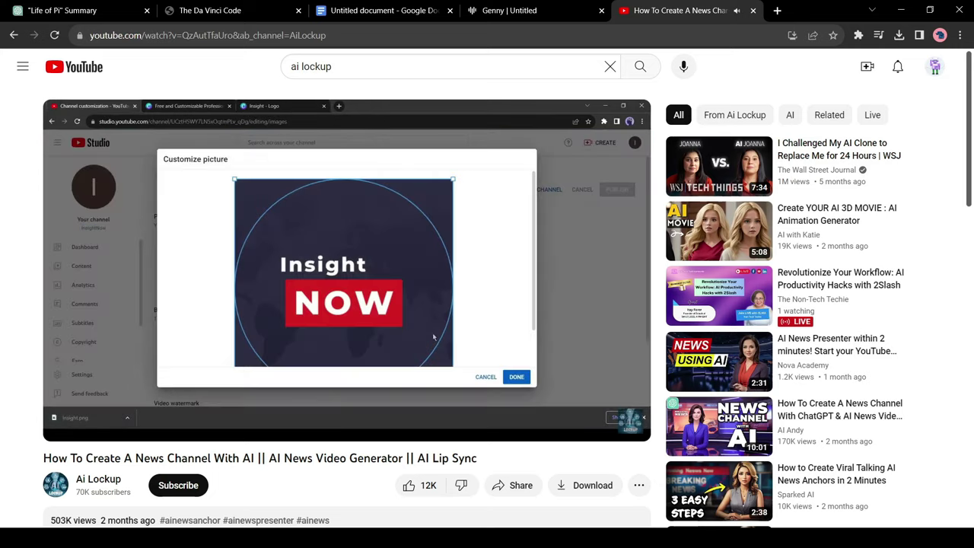